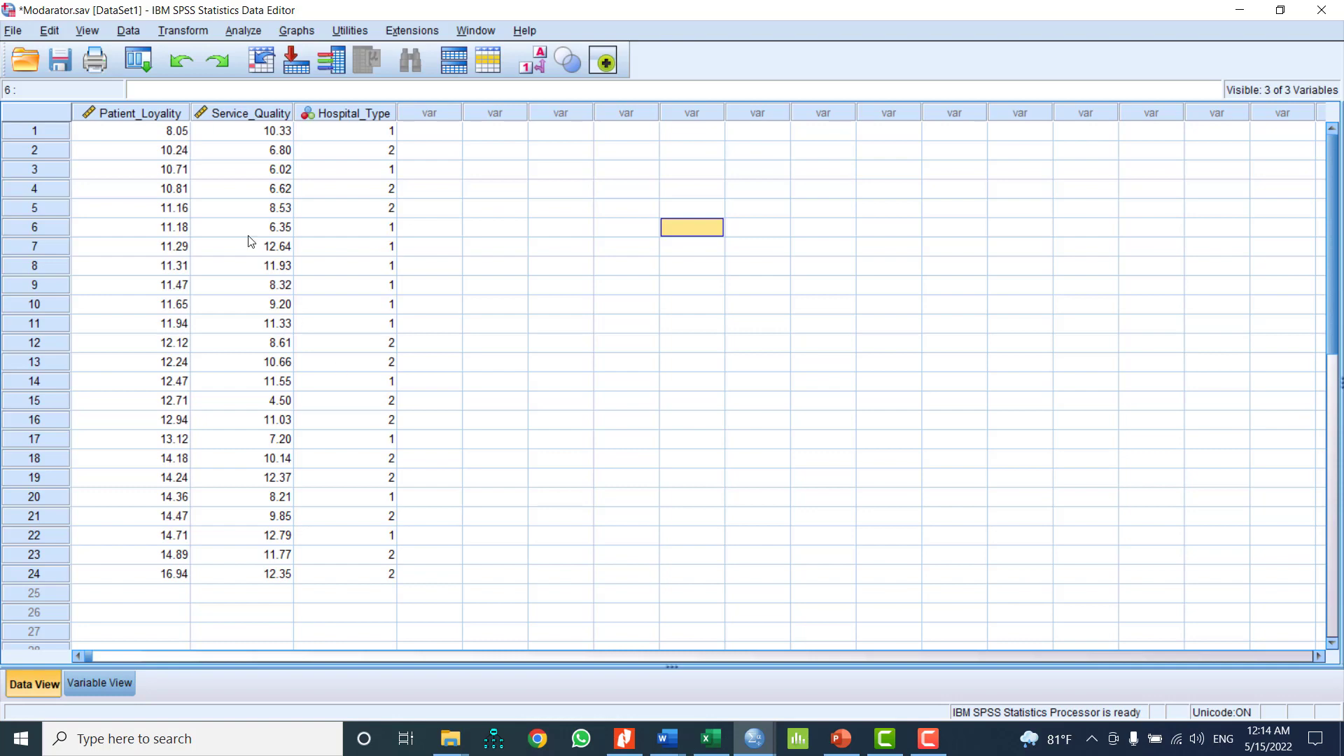
Run a two-tailed bivariate Pearson correlation between Loyality and Service Quality.
click(252, 35)
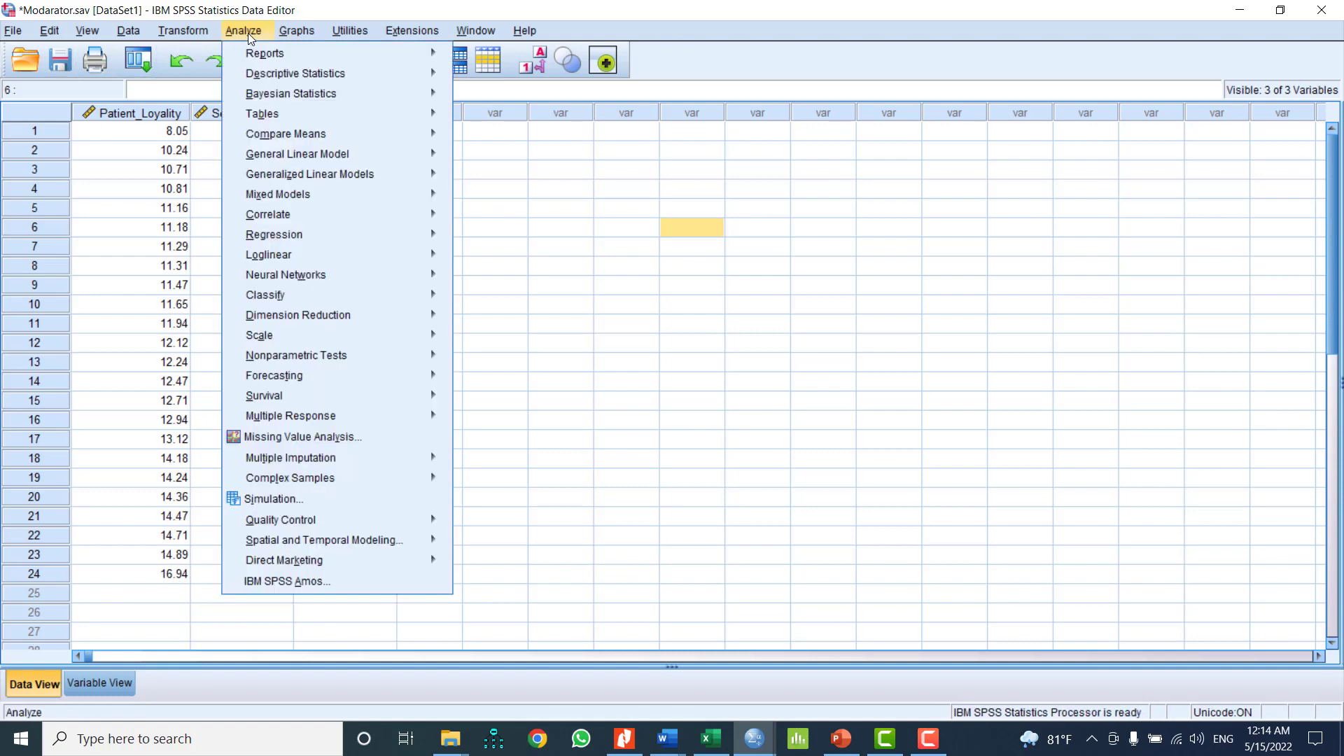
mouse_move(254, 93)
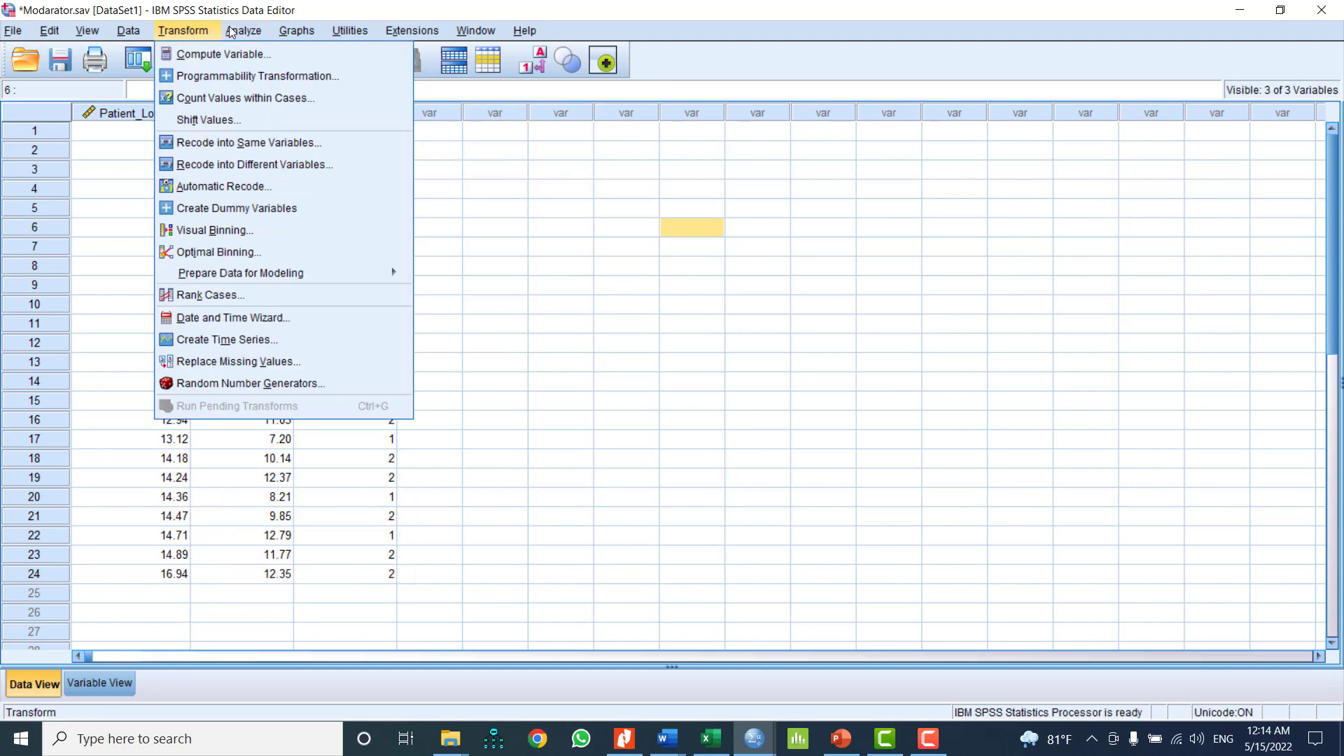
mouse_move(279, 219)
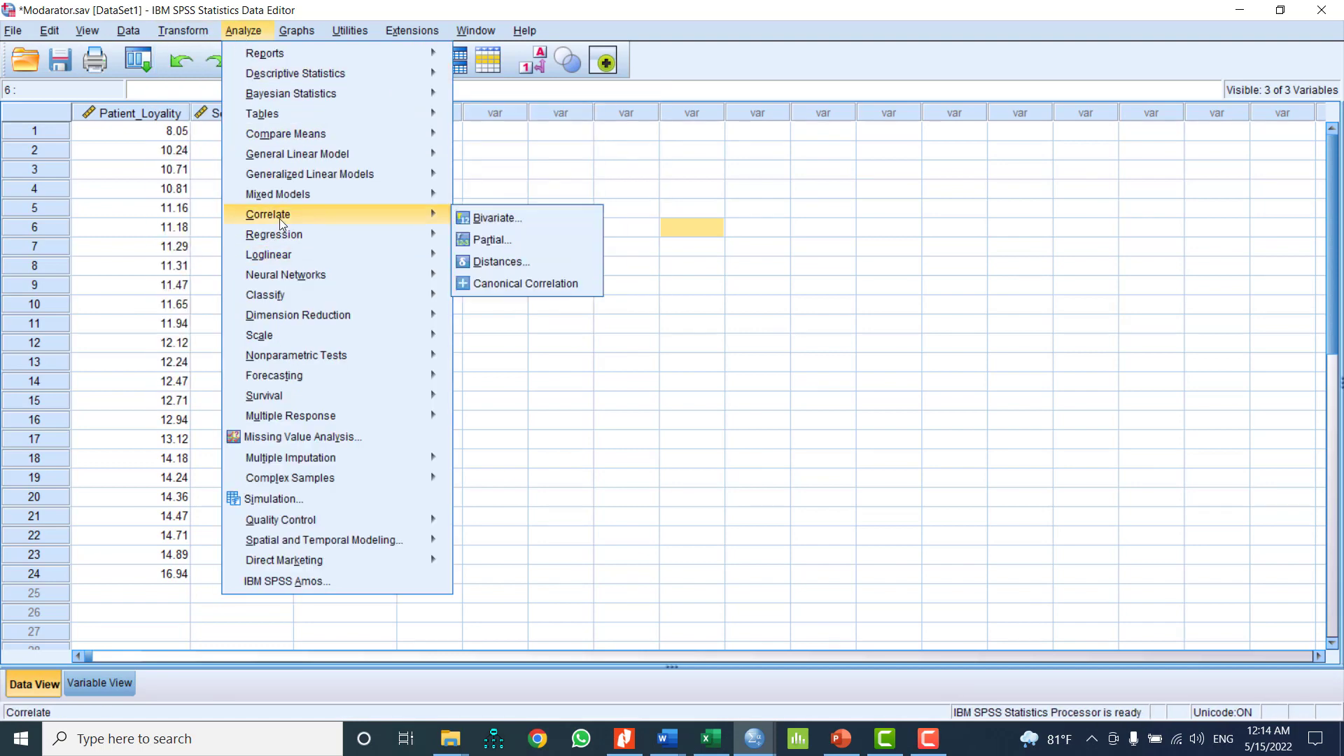
click(525, 221)
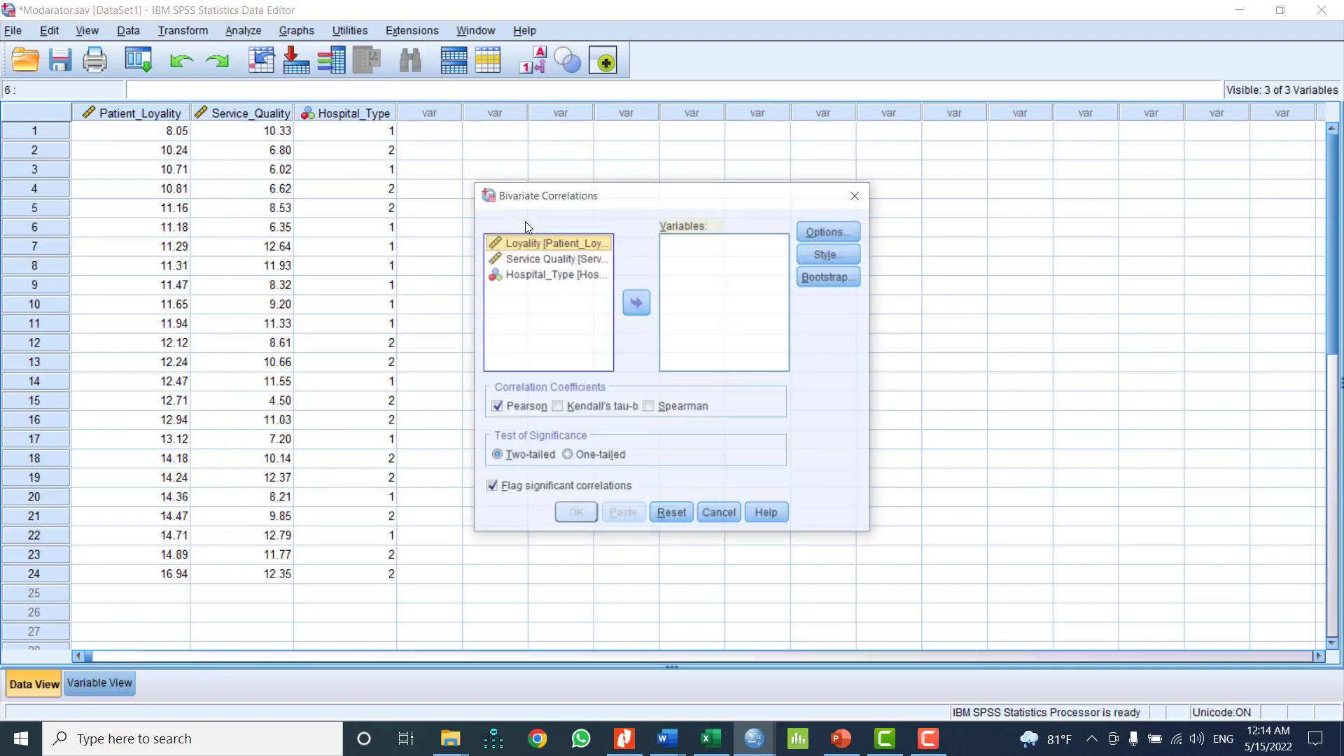
shift+click(568, 262)
click(636, 303)
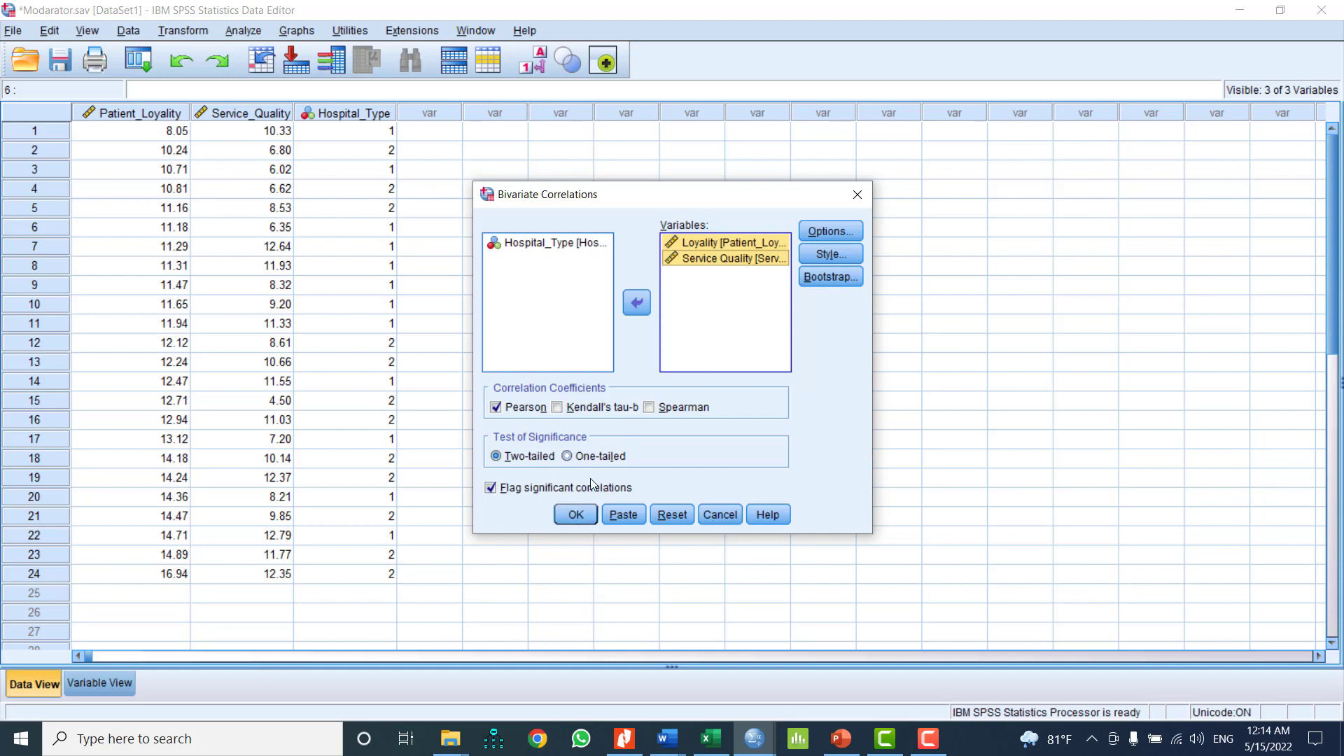
click(582, 514)
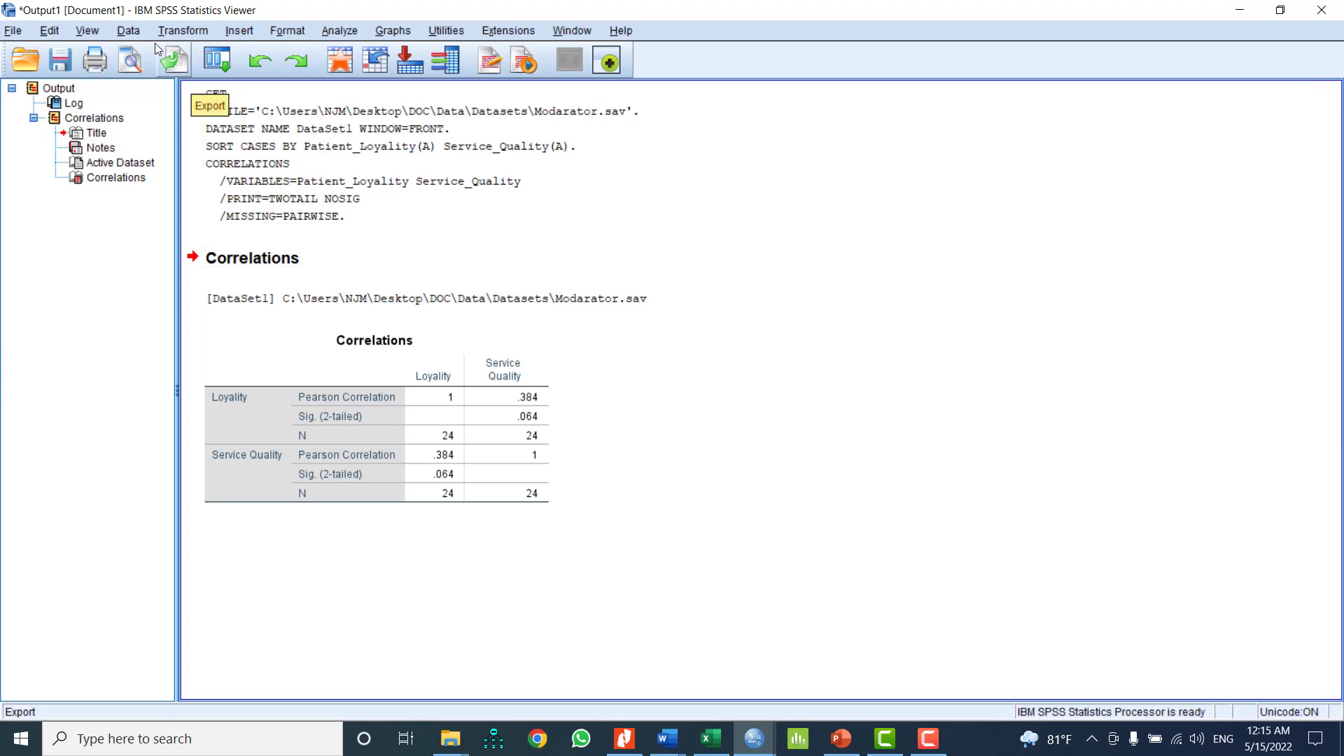
Split the file to compare groups based on Hospital_Type, sorting the file by the grouping variable.
click(131, 33)
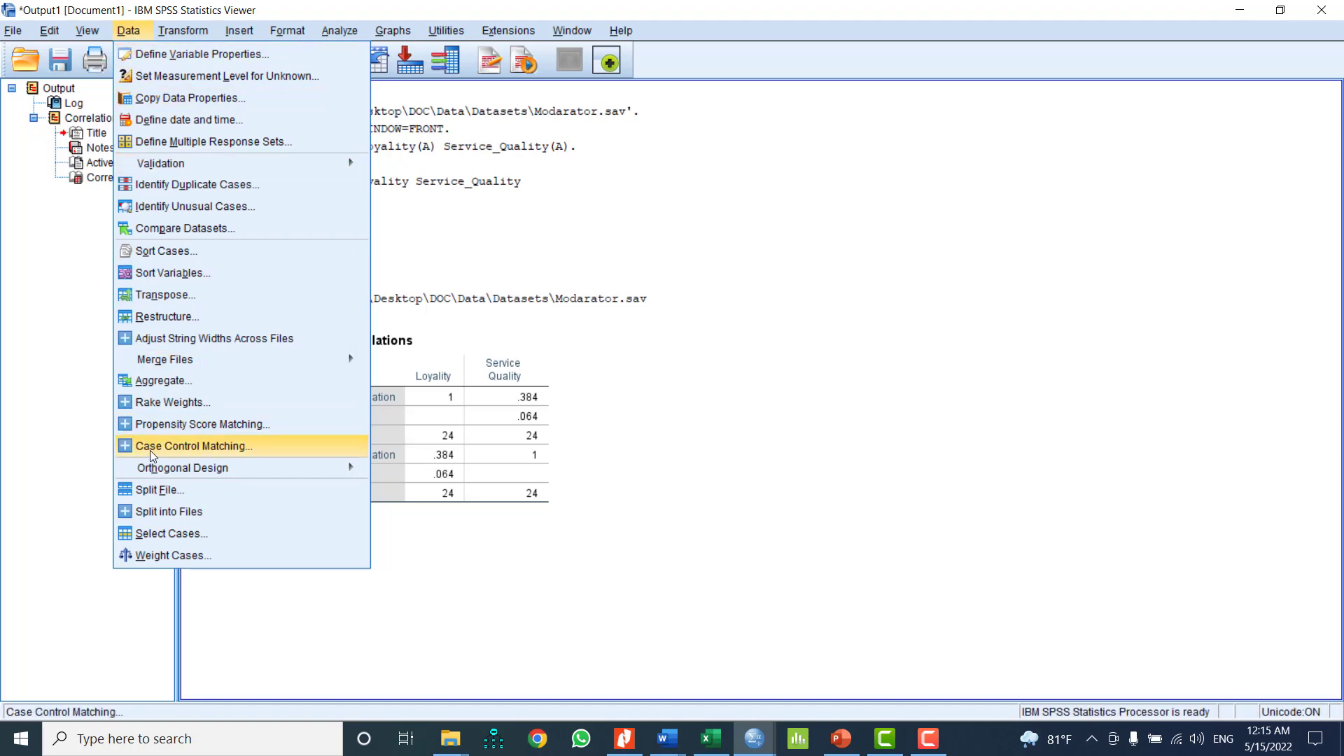
click(154, 490)
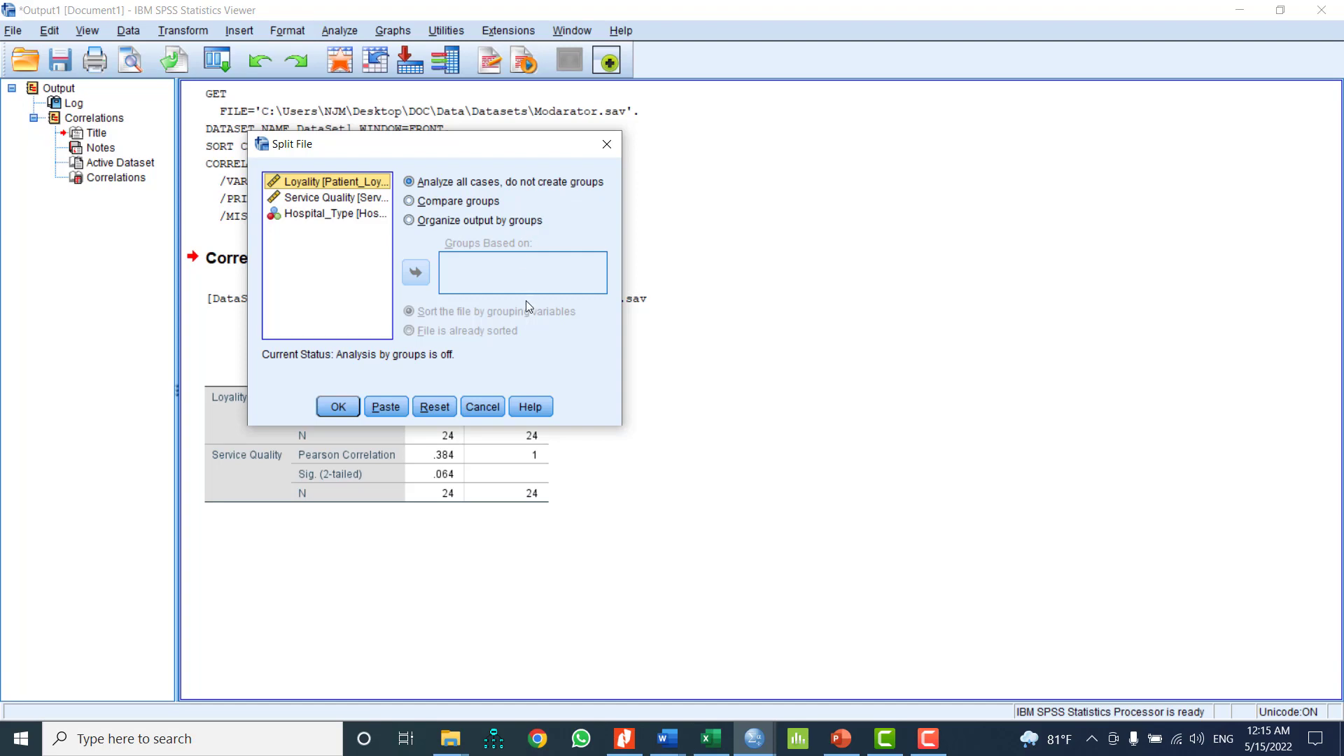
click(456, 205)
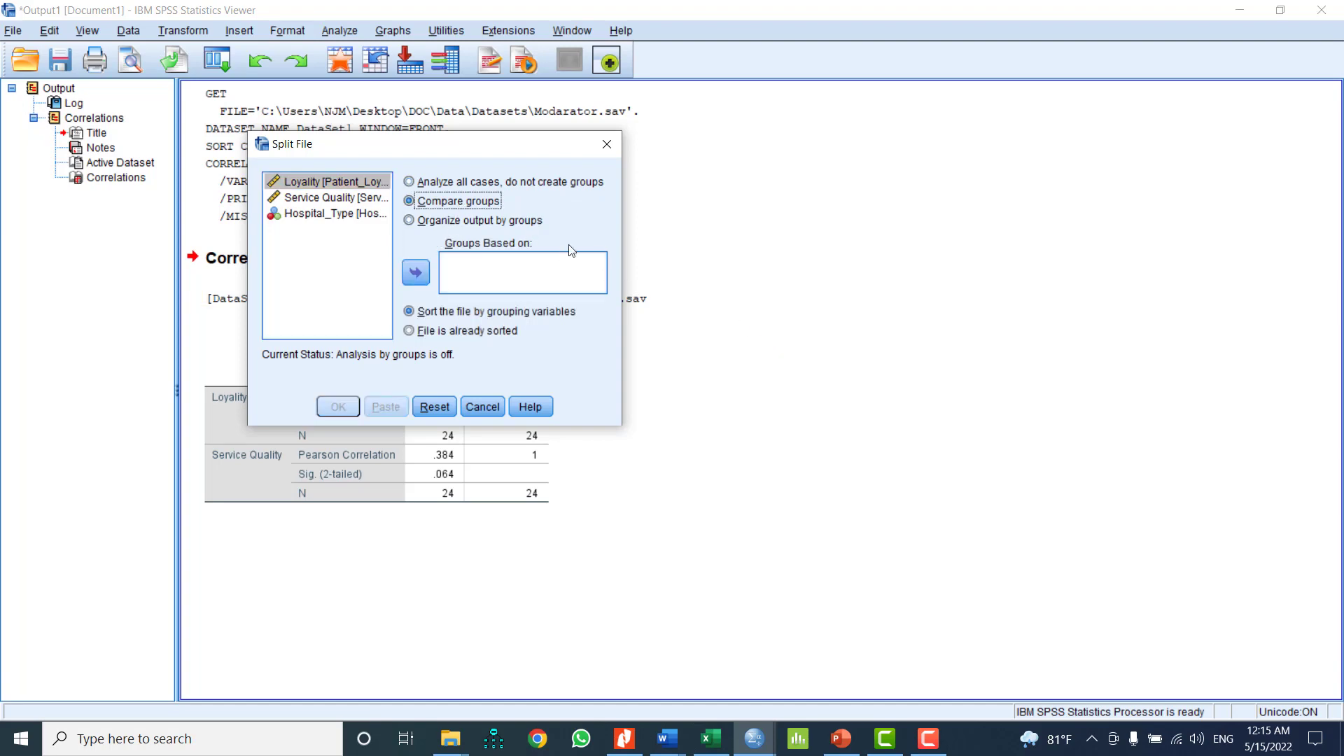
click(341, 215)
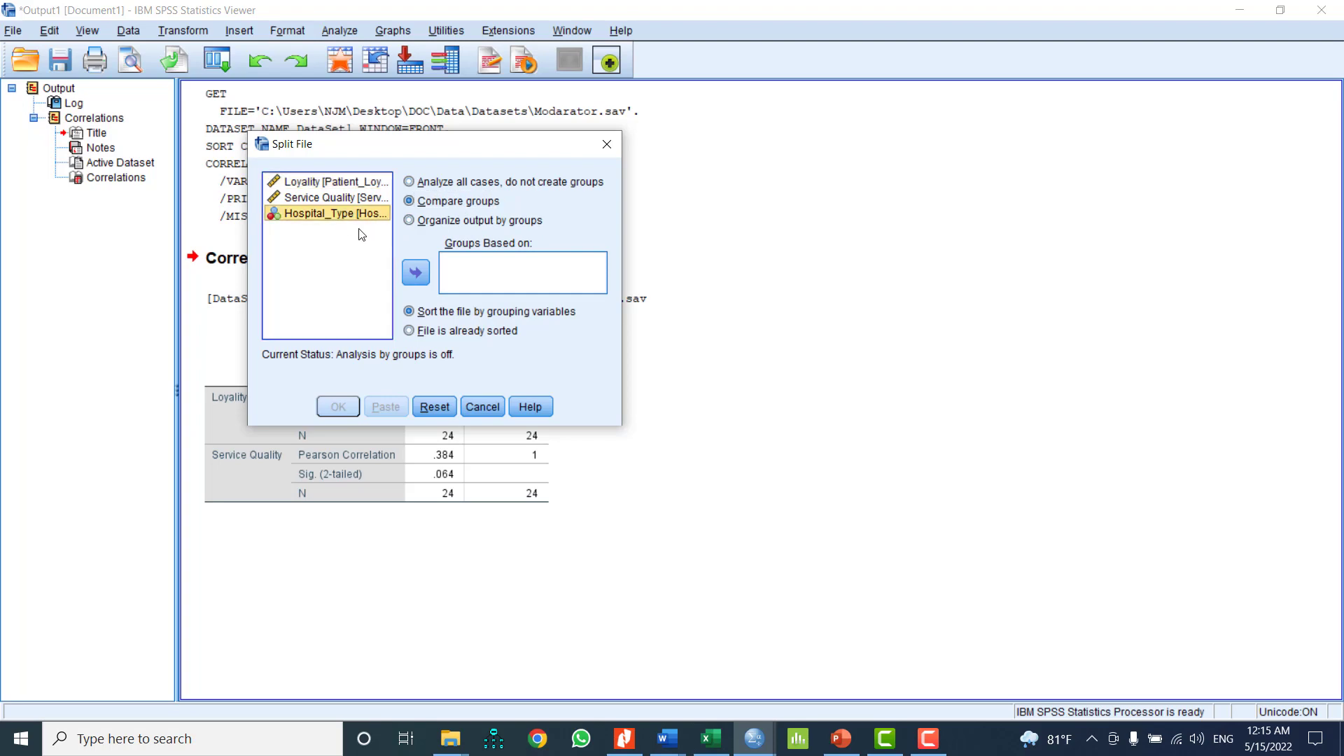
click(415, 272)
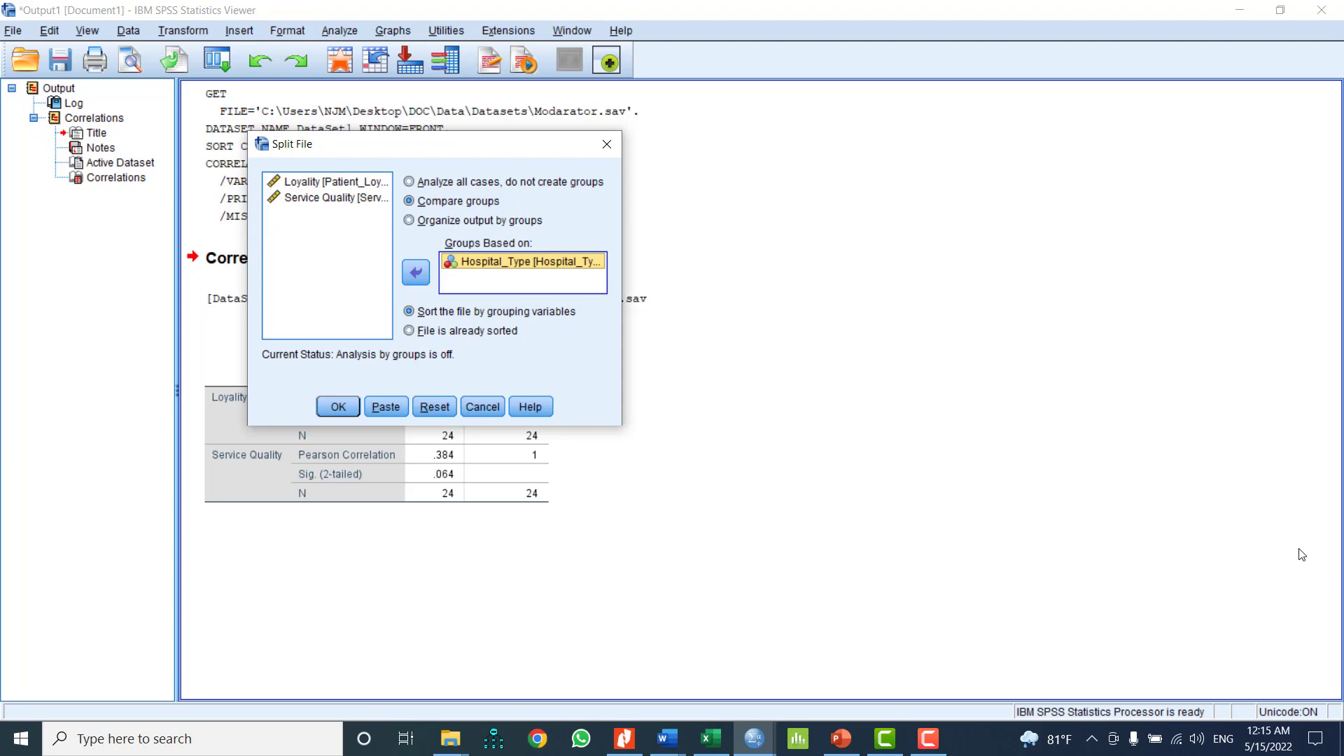
click(333, 407)
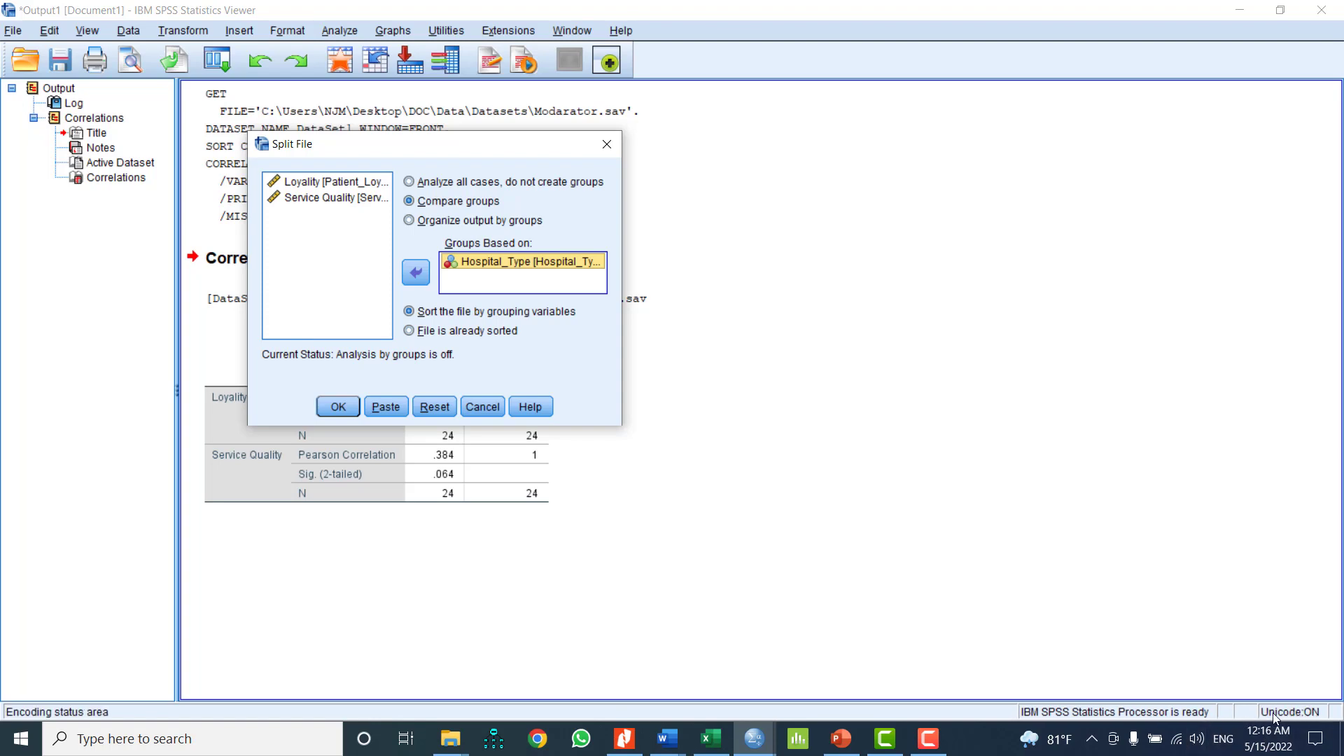
click(336, 406)
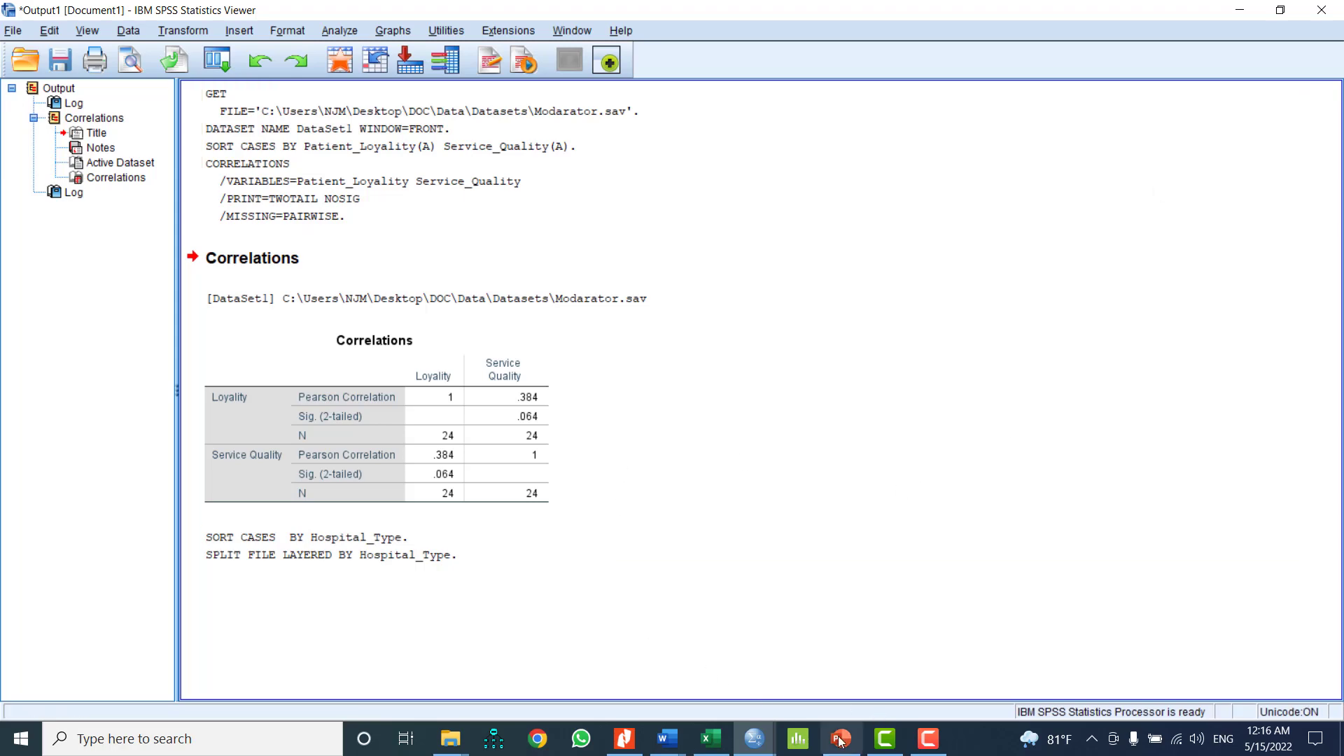
Switch to the Modarator.sav data window and review the sorted cases and the Split File settings without changing them.
mouse_move(763, 742)
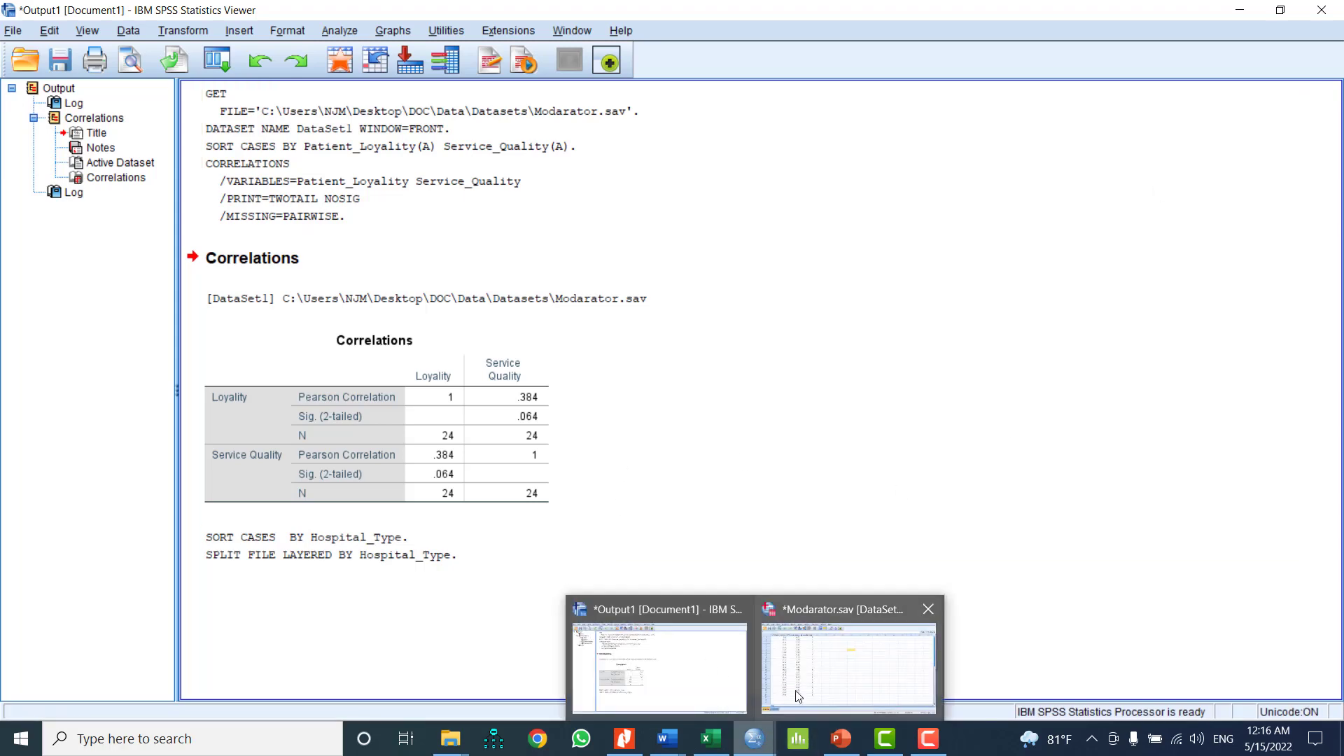
click(842, 674)
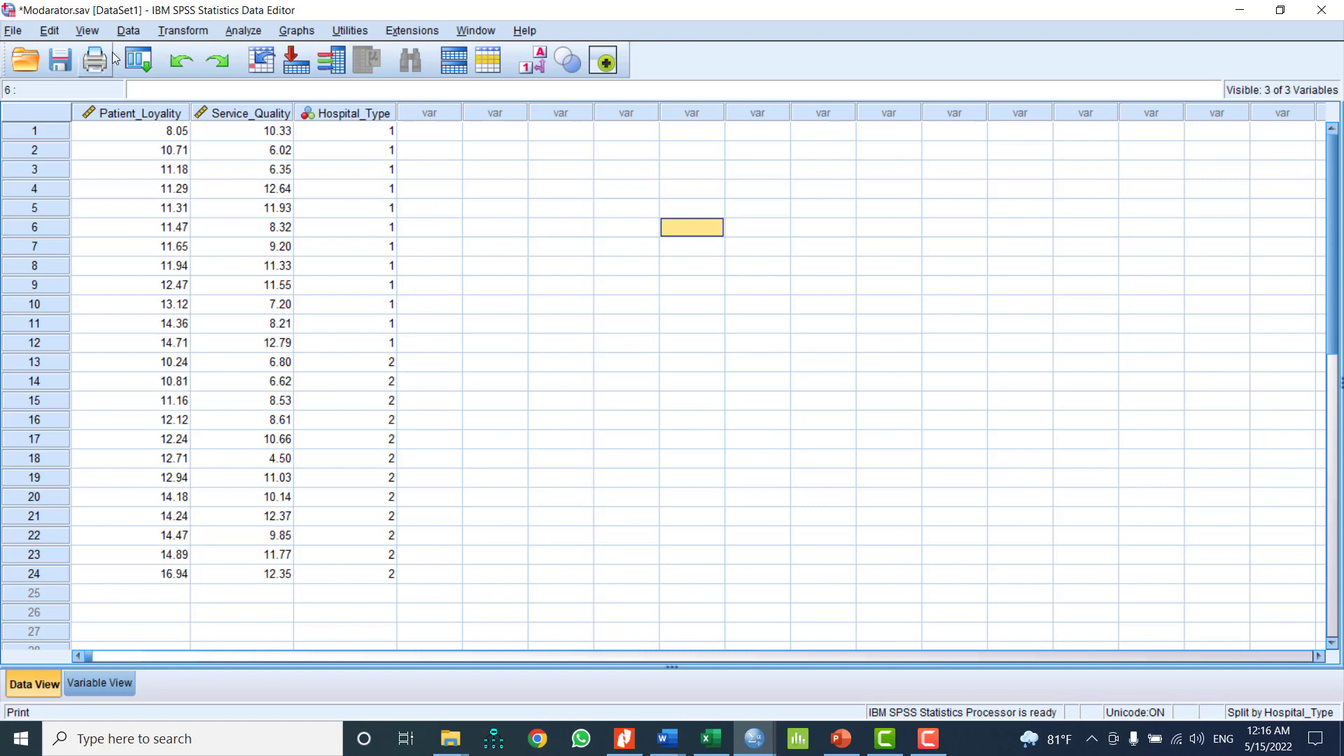
click(140, 62)
click(153, 95)
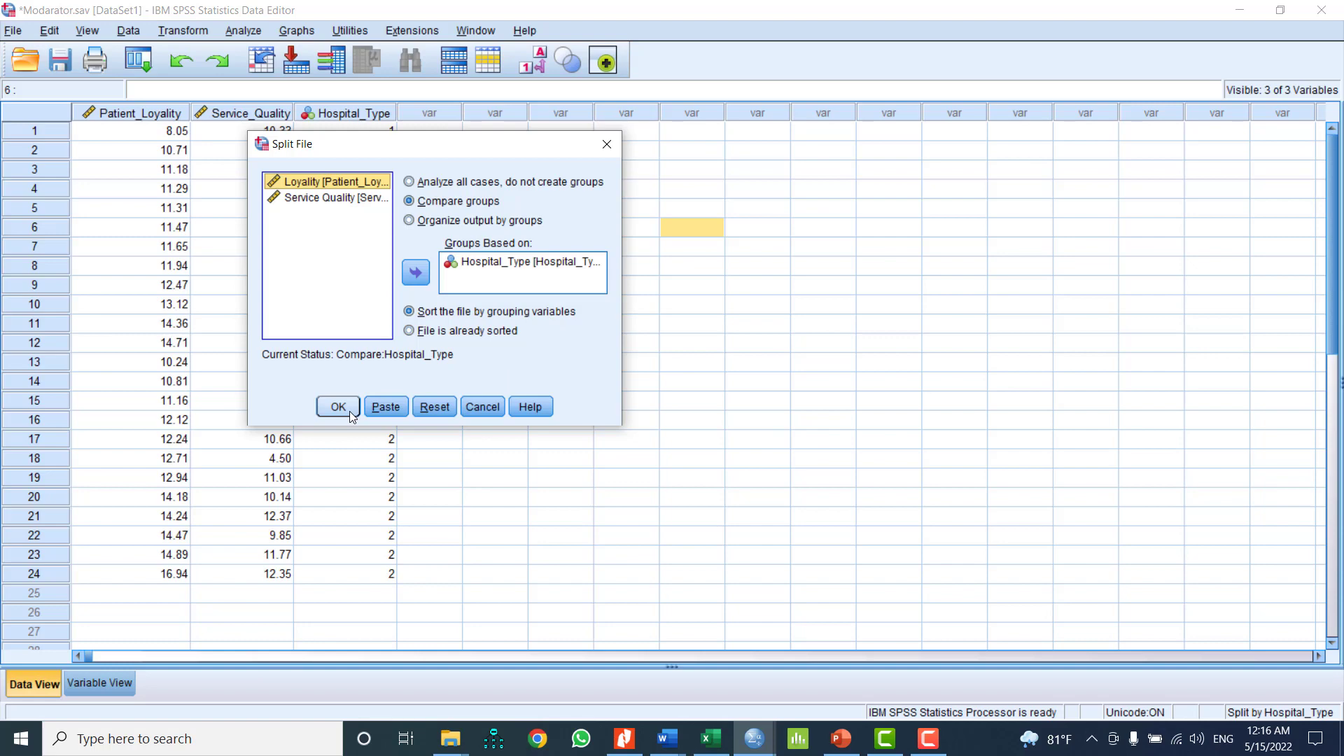
click(605, 146)
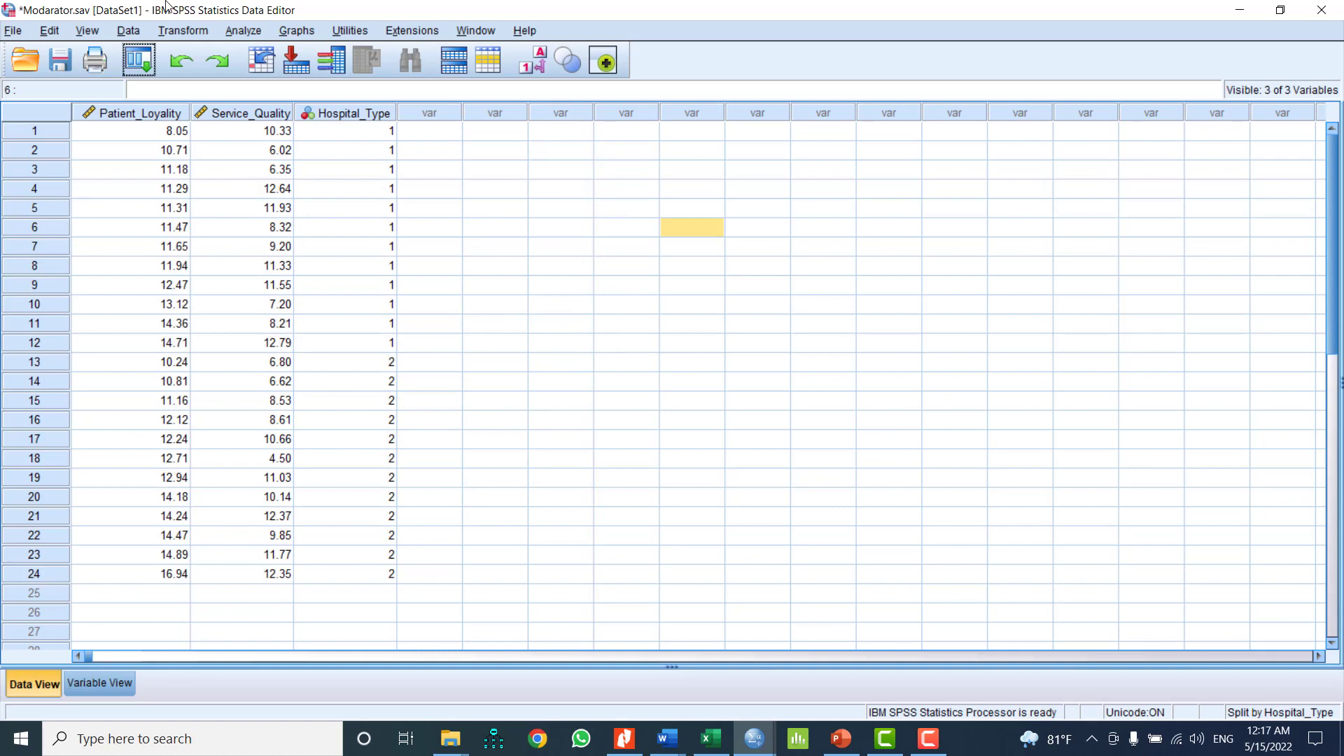
Rerun the bivariate Pearson correlation of Loyality and Service Quality on the file split by hospital type.
click(235, 32)
mouse_move(286, 214)
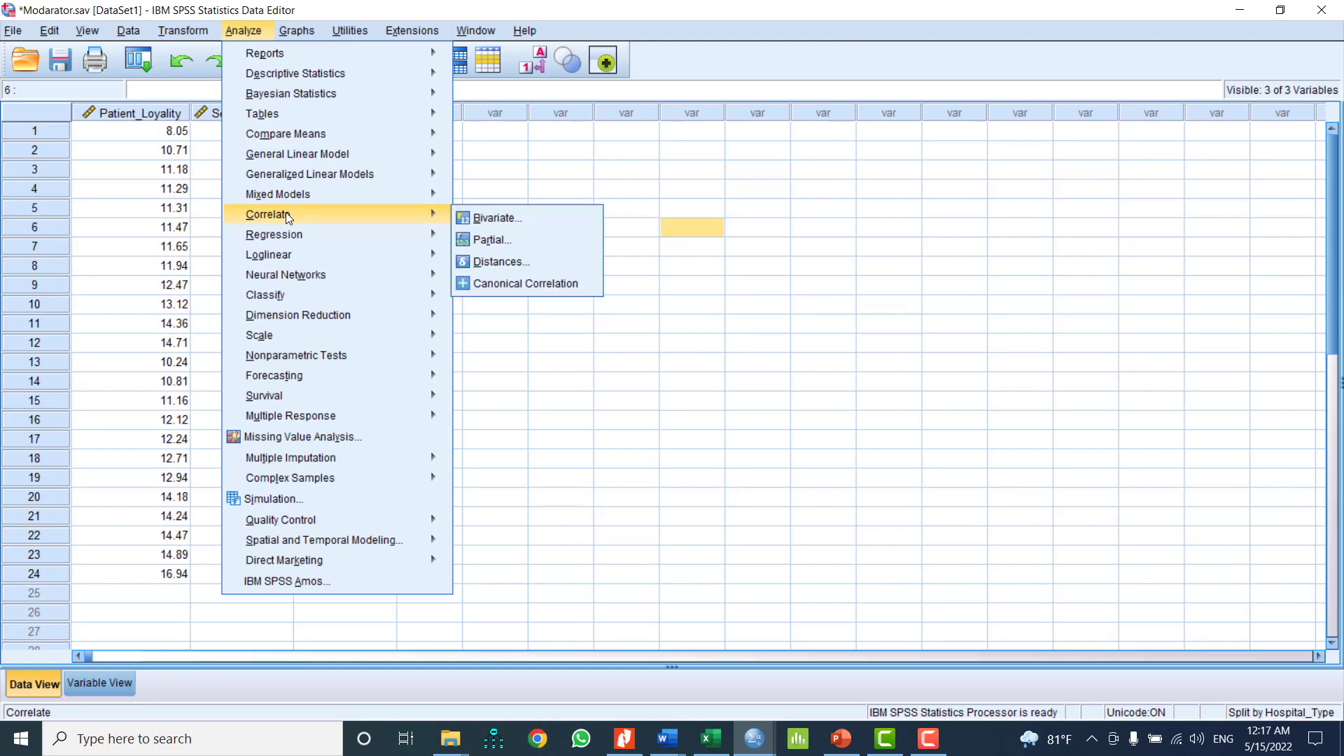
click(481, 215)
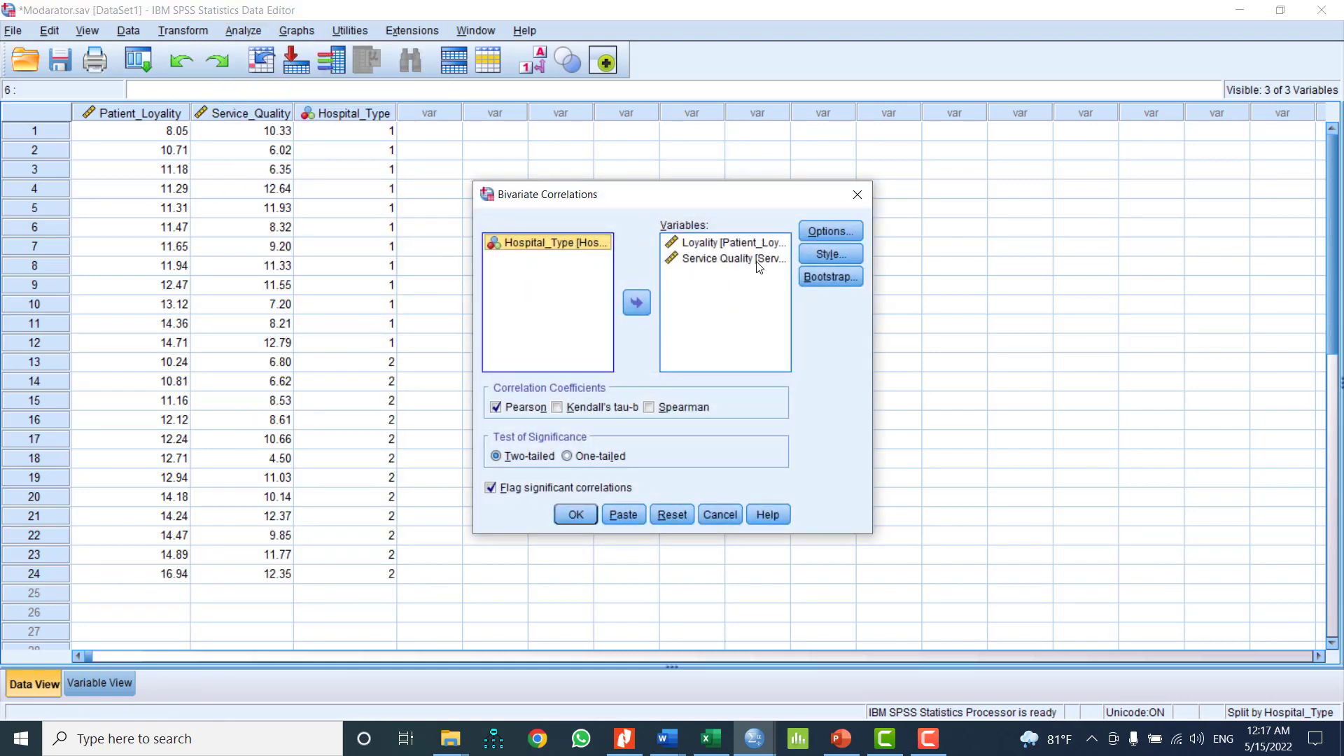
click(575, 515)
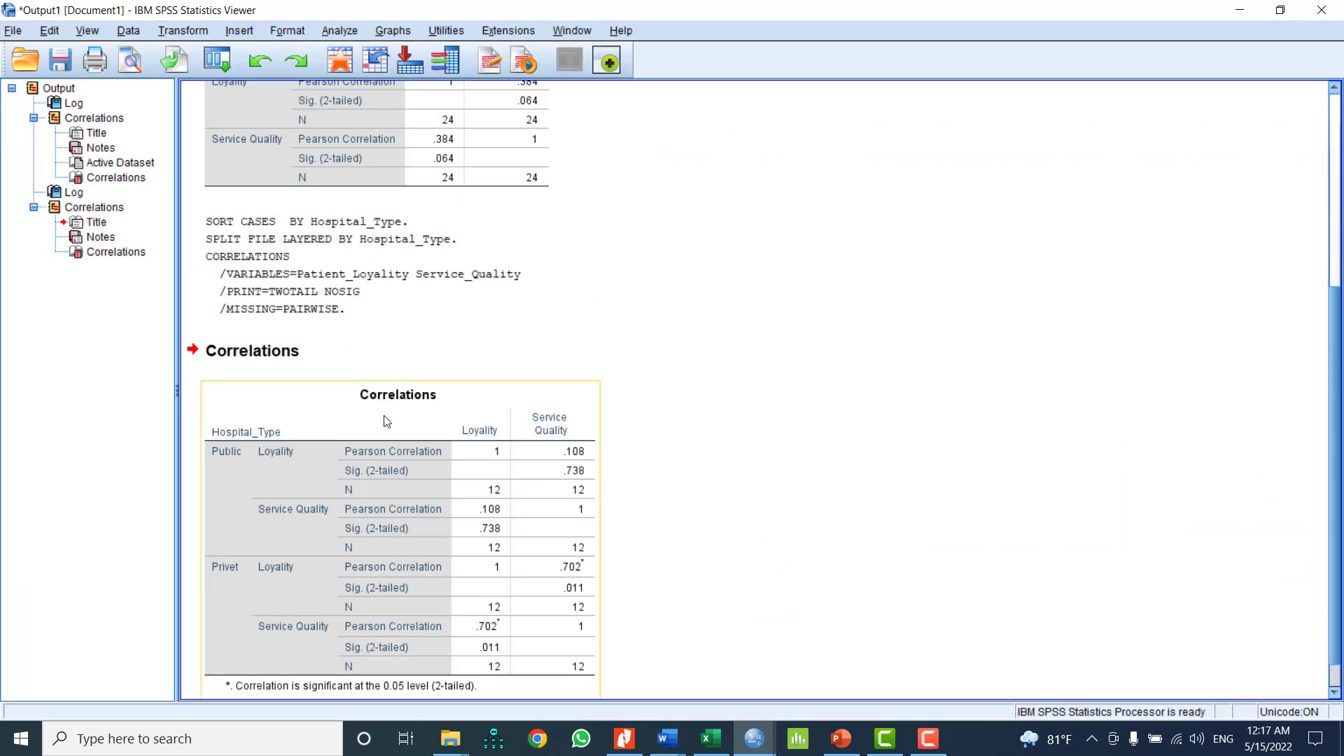
Examine the correlations for public and private hospitals and compare them with the overall correlation table.
scroll(768, 367, down, 2)
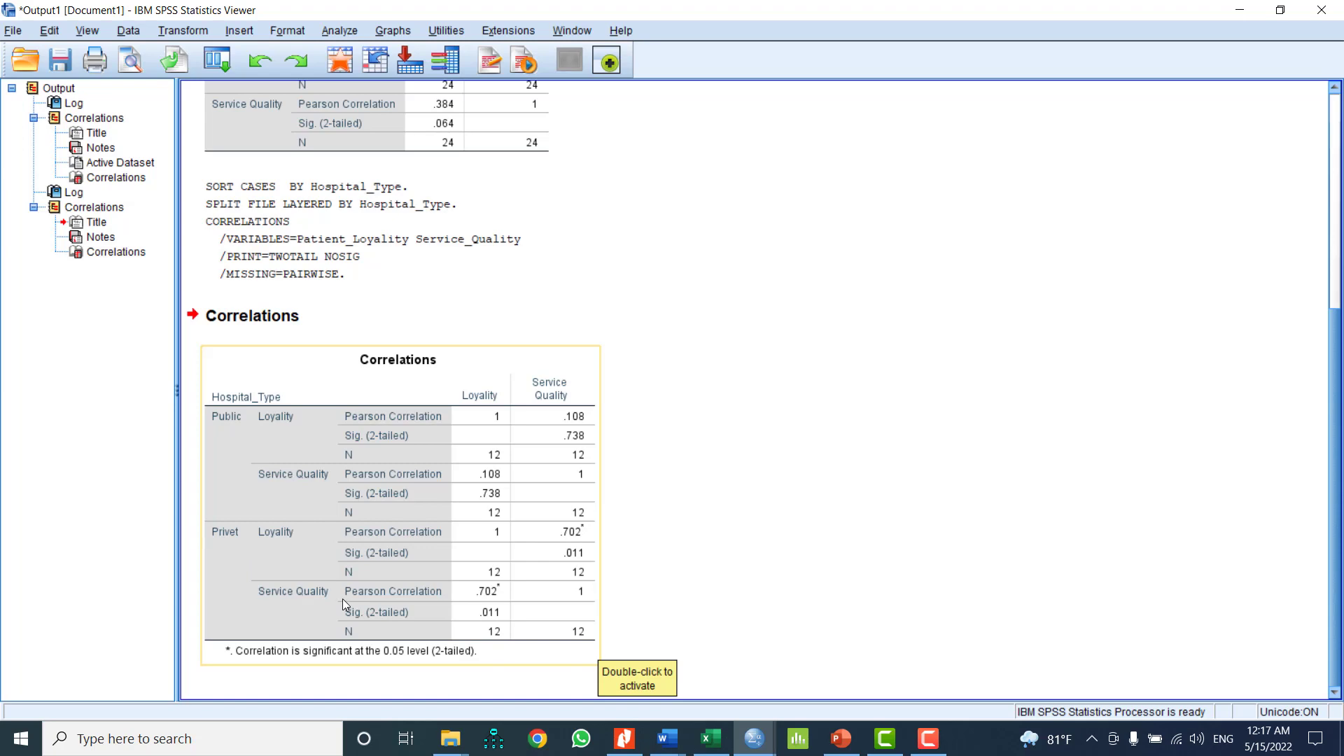
click(665, 494)
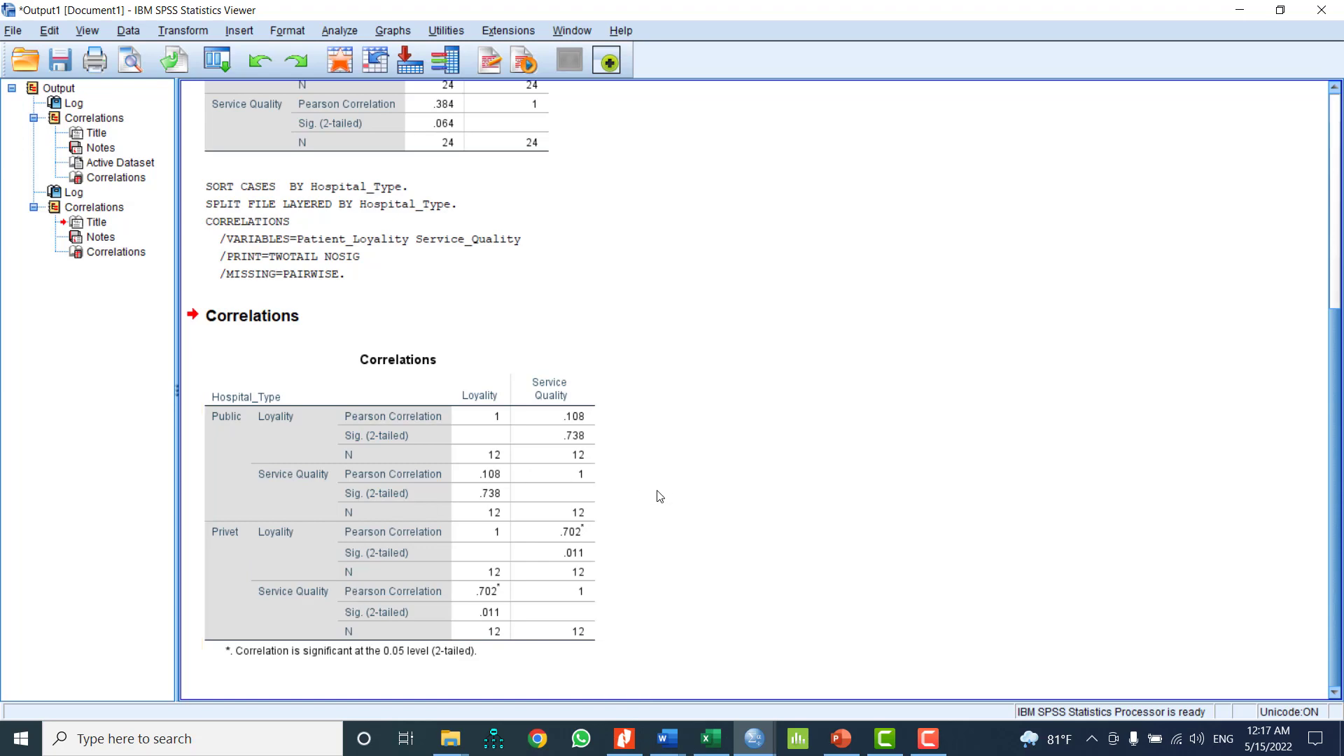
scroll(656, 495, up, 2)
click(528, 164)
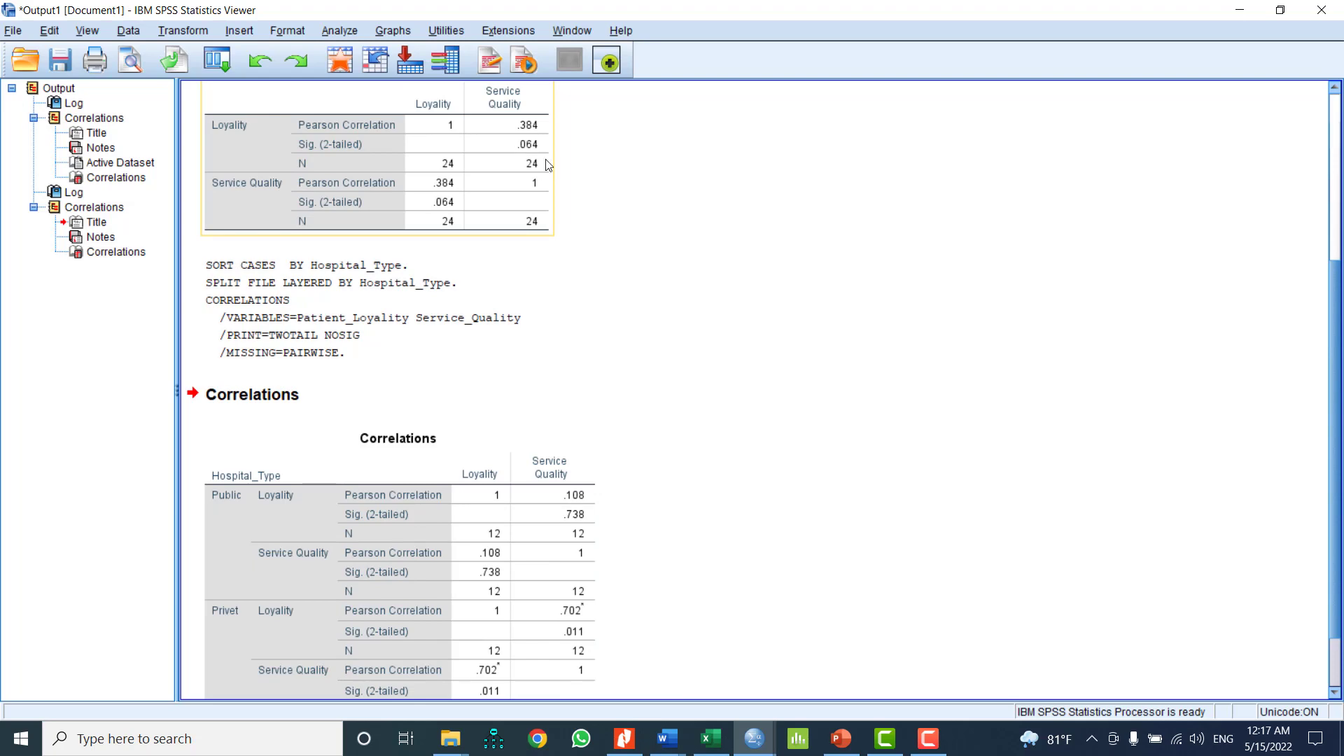
scroll(545, 205, down, 2)
click(493, 498)
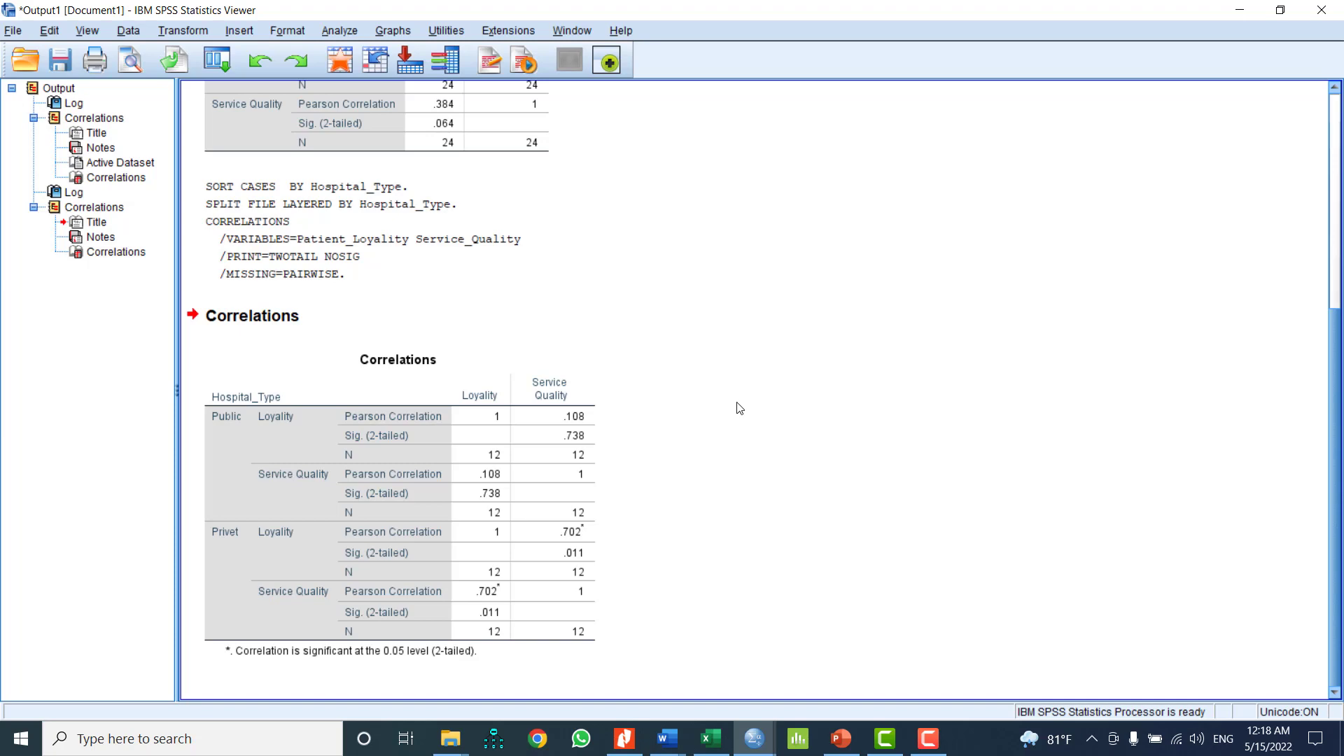
Set up a Frequencies analysis for the Loyality variable with the display of frequency tables turned off.
click(334, 23)
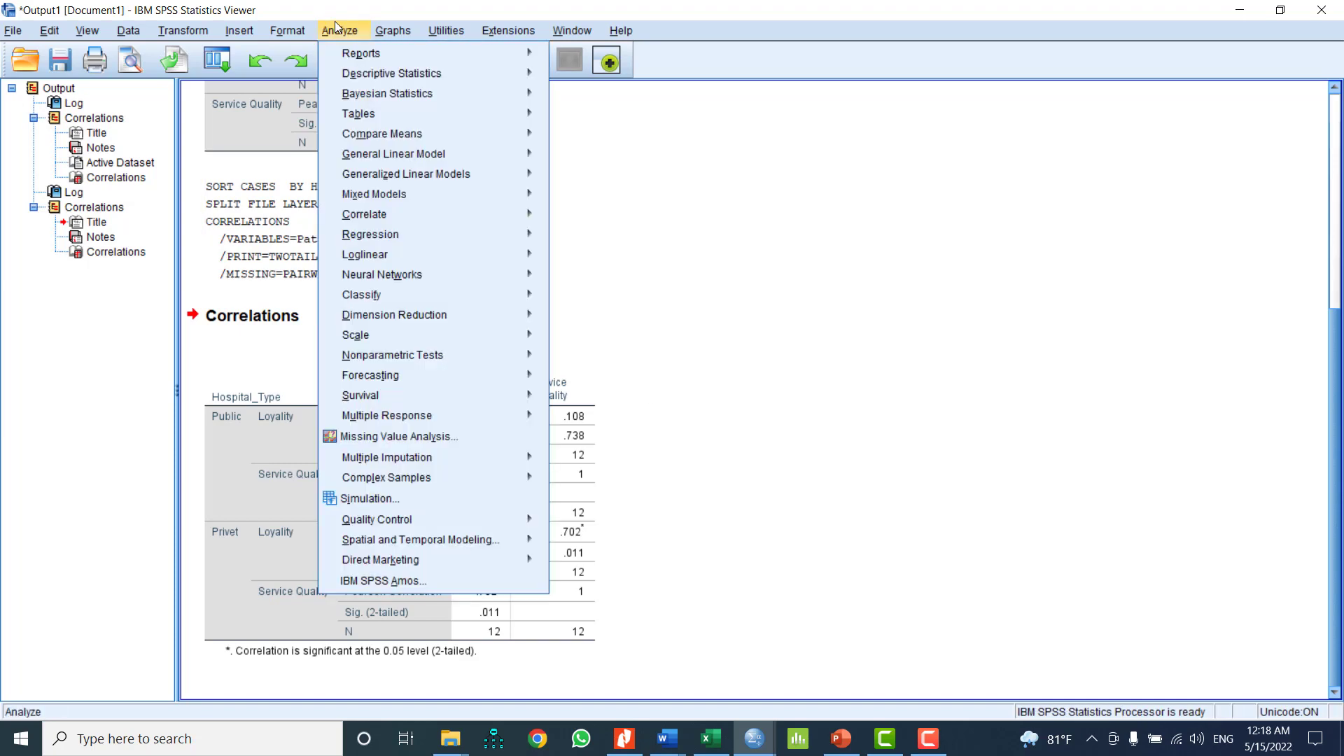
mouse_move(420, 73)
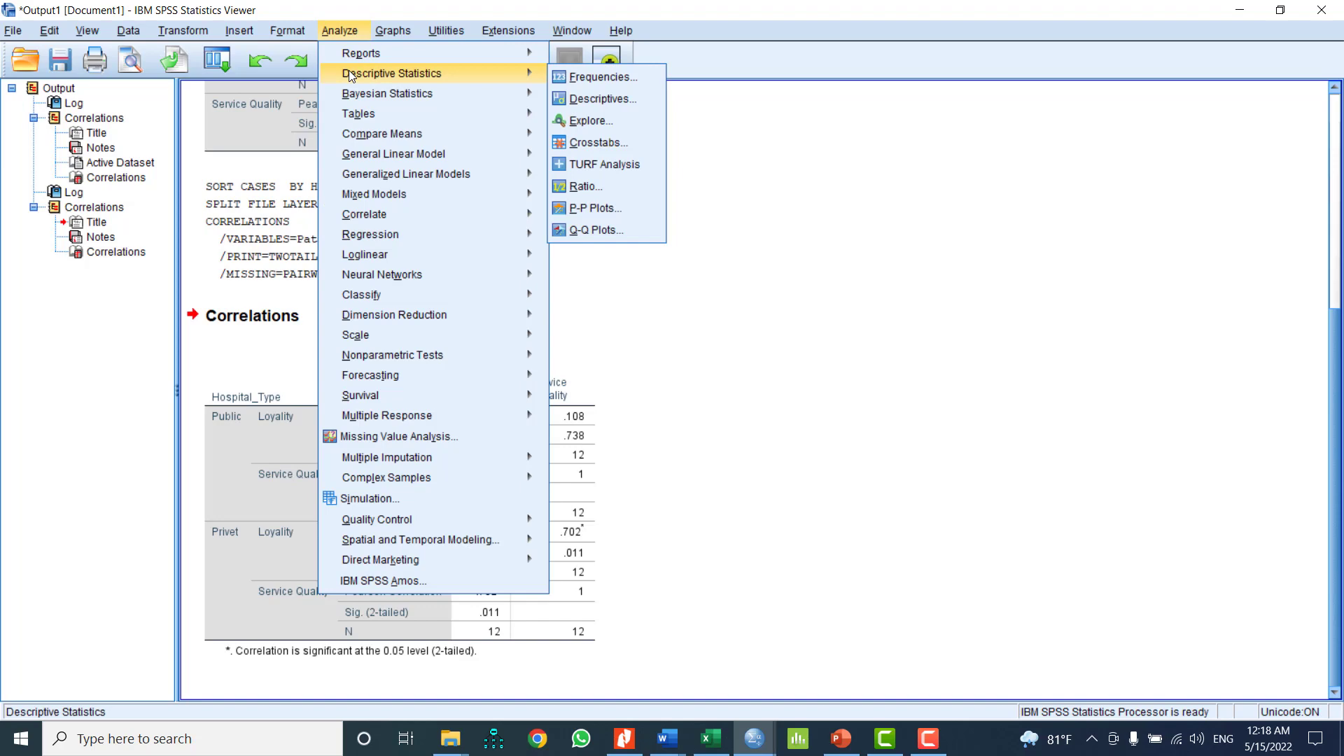
click(606, 81)
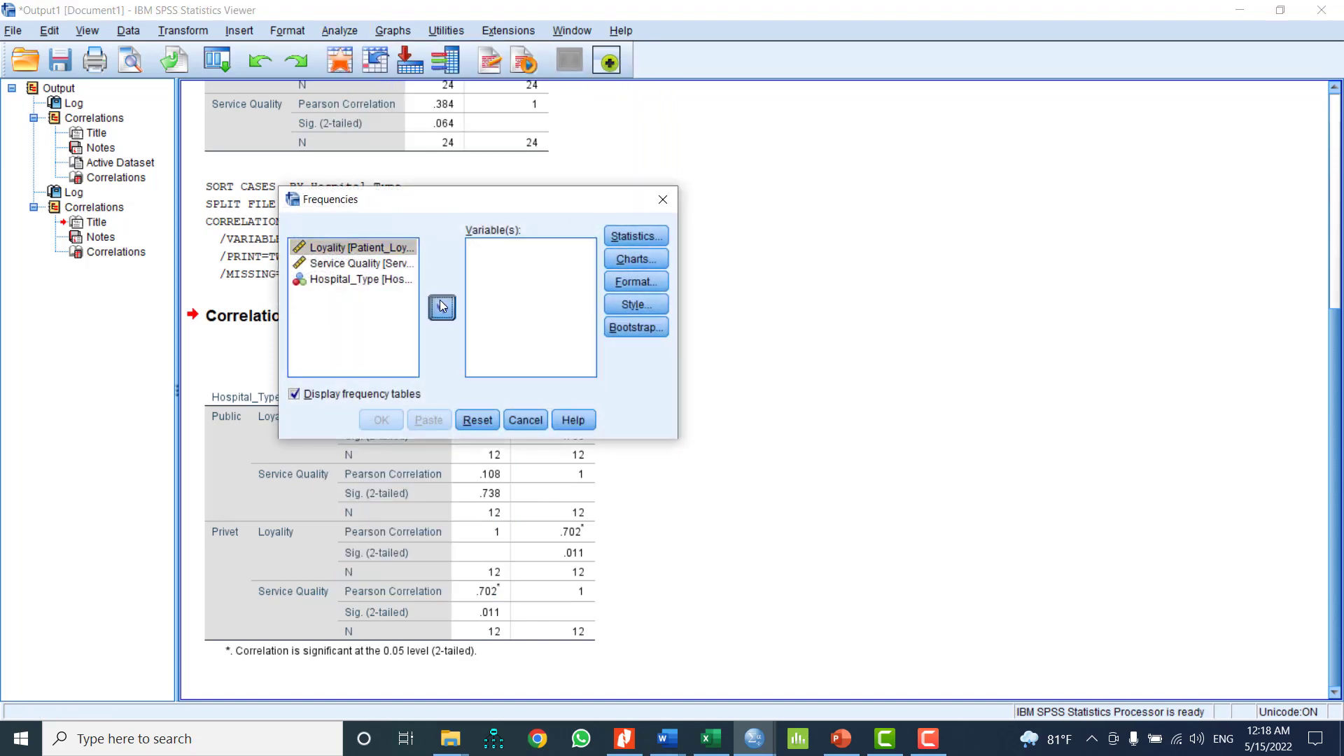
click(442, 307)
click(333, 393)
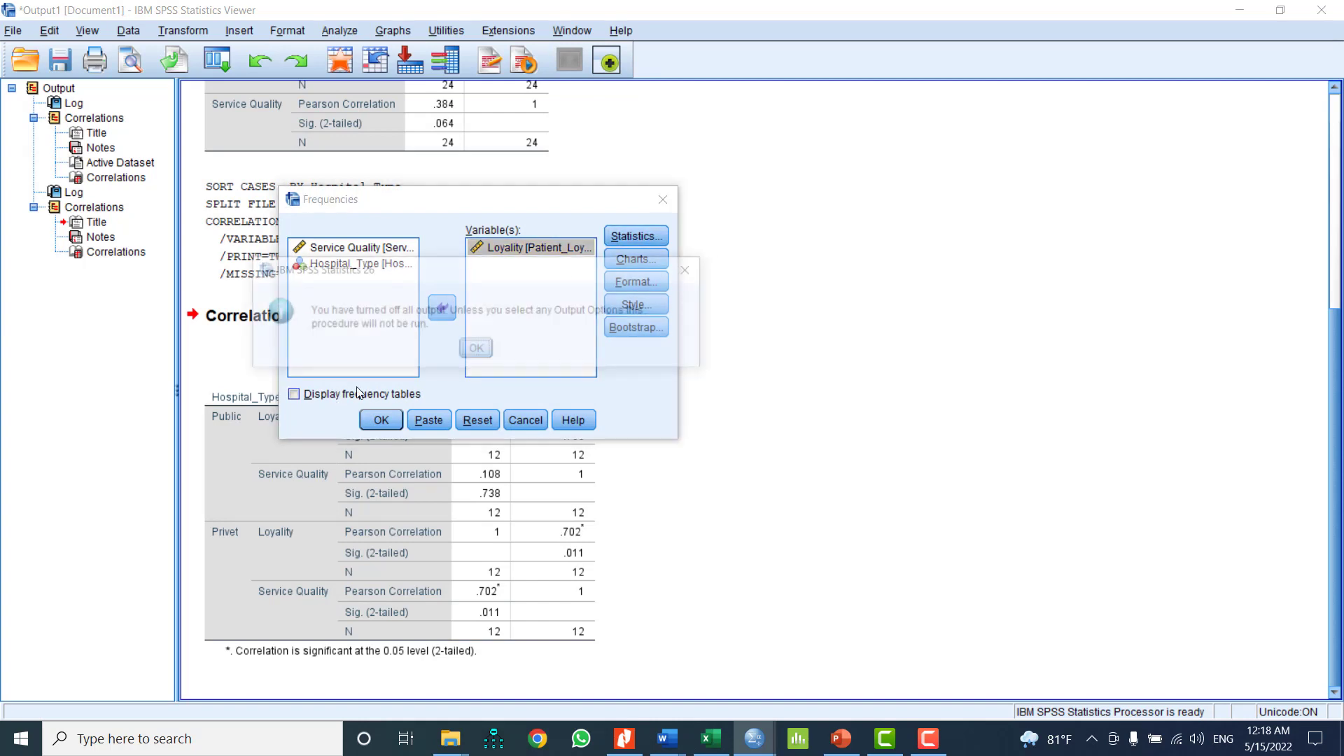
click(478, 348)
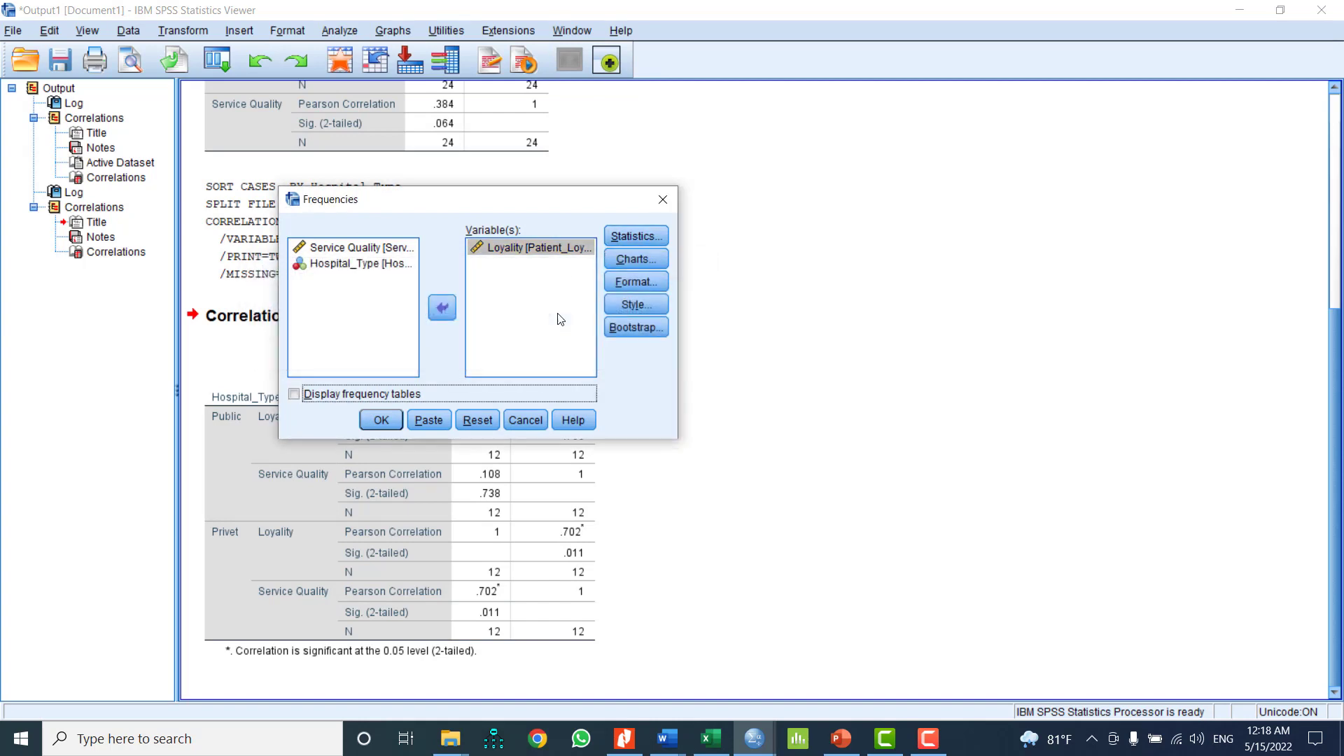
Include mean, median, skewness, kurtosis, minimum, maximum and standard deviation in the Frequencies statistics.
click(641, 236)
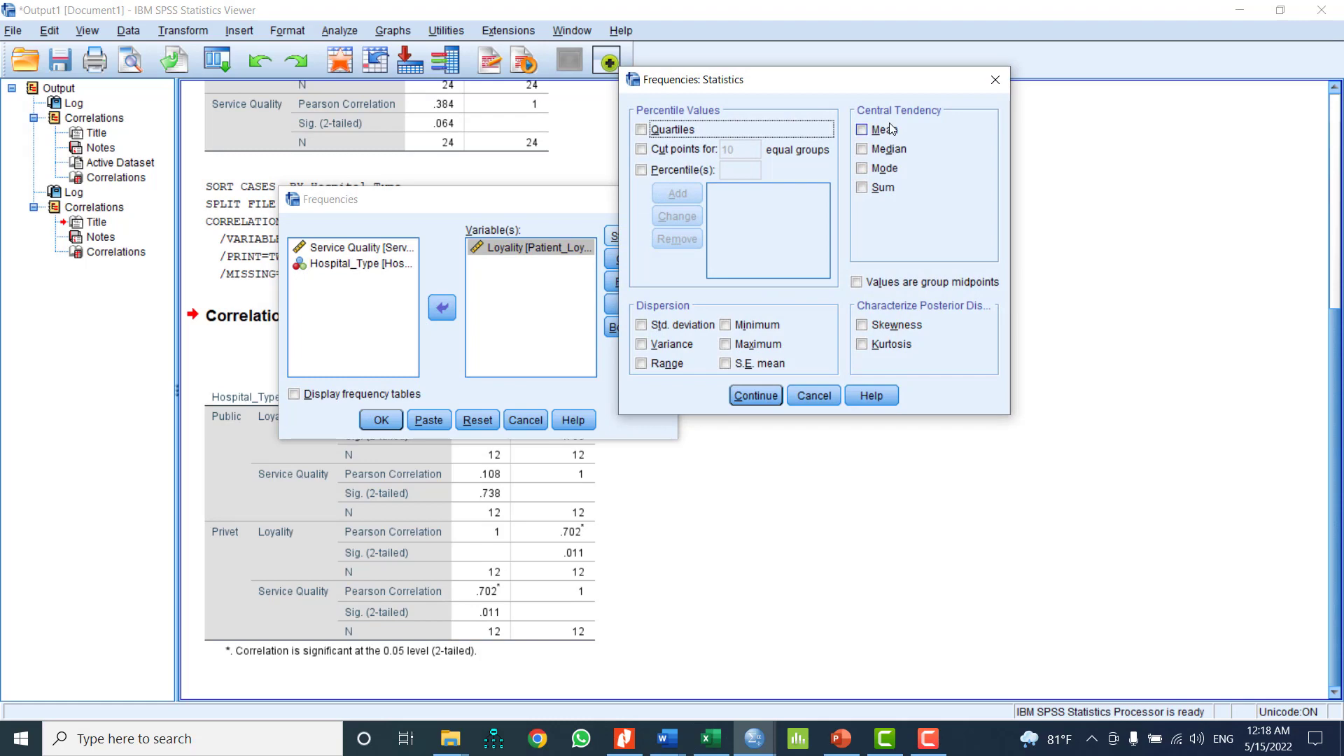
click(861, 130)
click(861, 148)
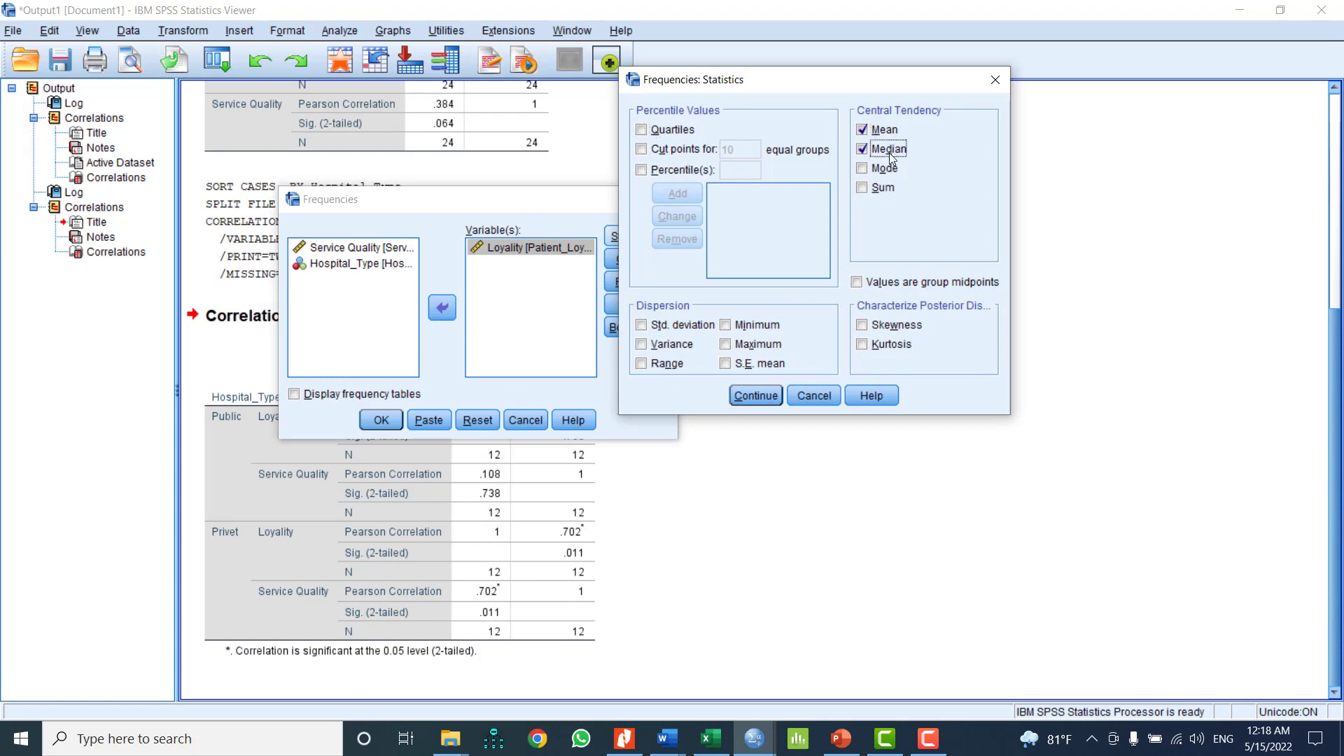
click(863, 325)
click(862, 344)
click(725, 325)
click(725, 343)
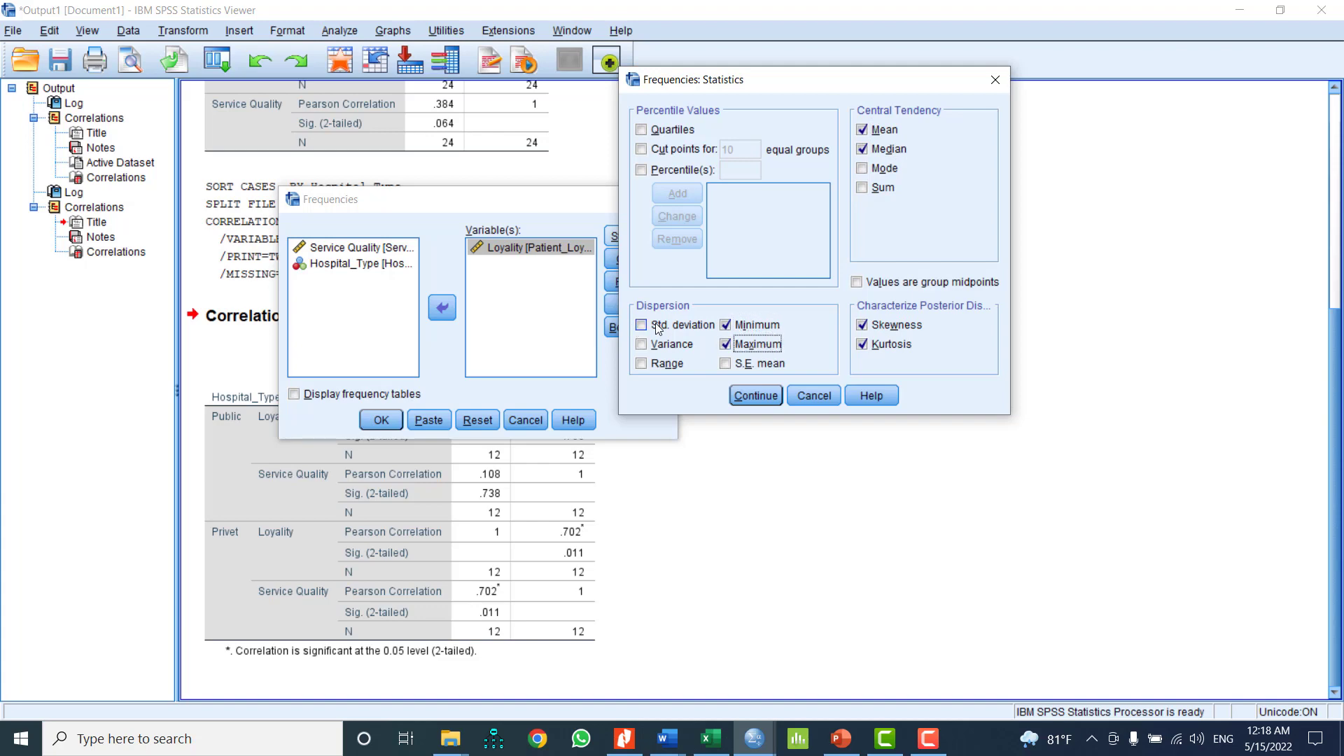
click(658, 327)
click(761, 397)
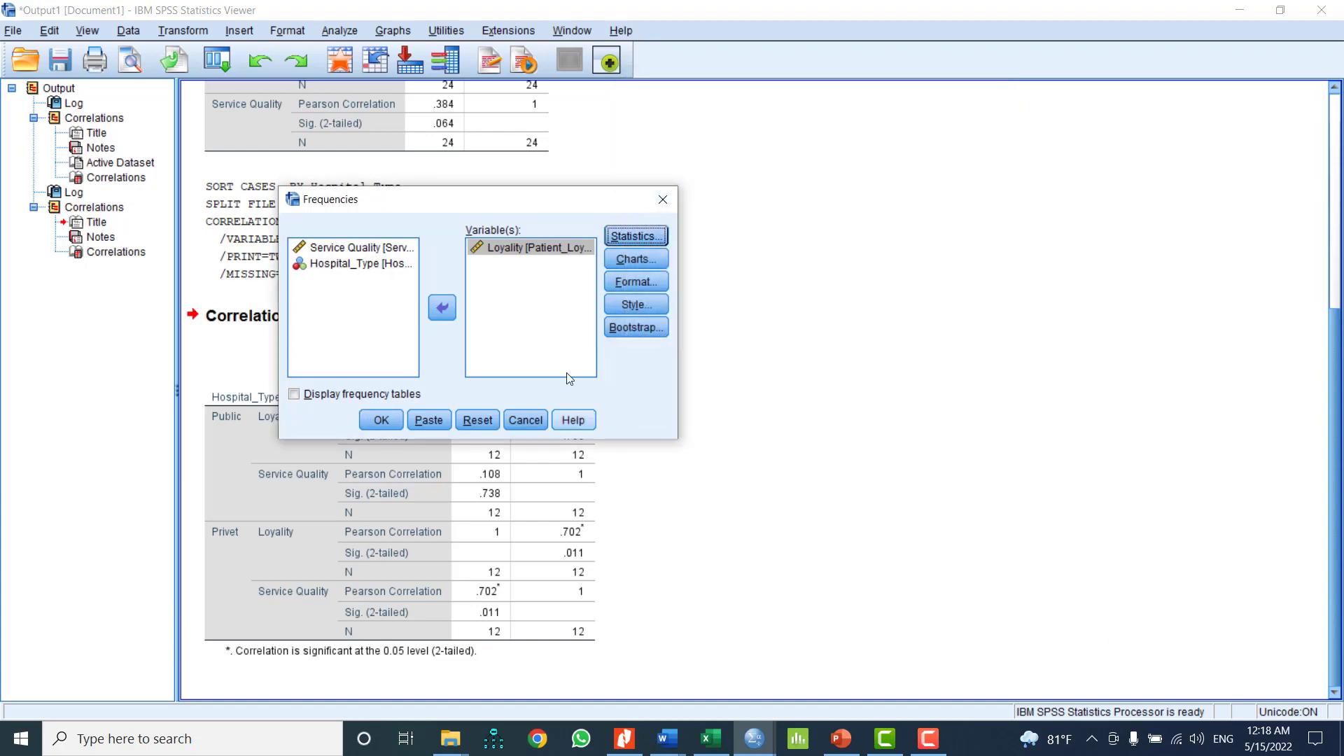
Add histograms with a normal curve to the Loyality Frequencies analysis and run it.
click(635, 258)
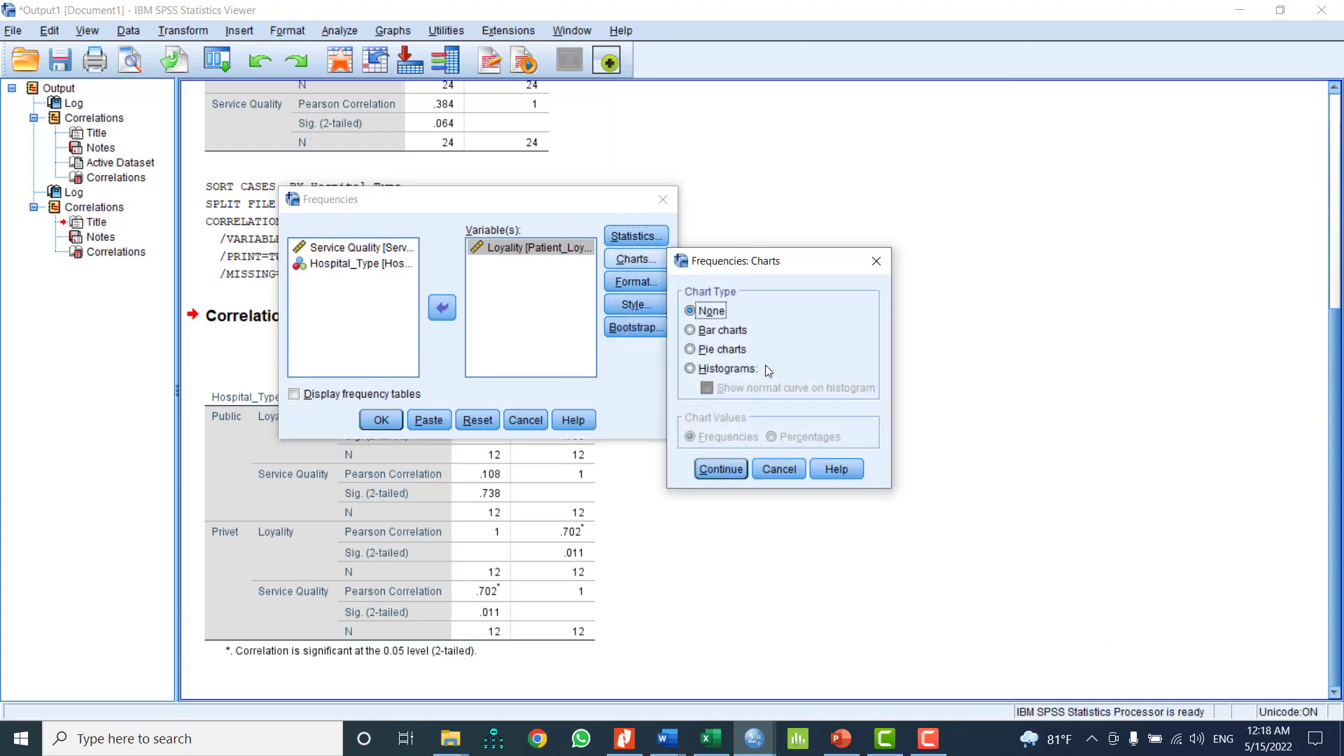
click(728, 369)
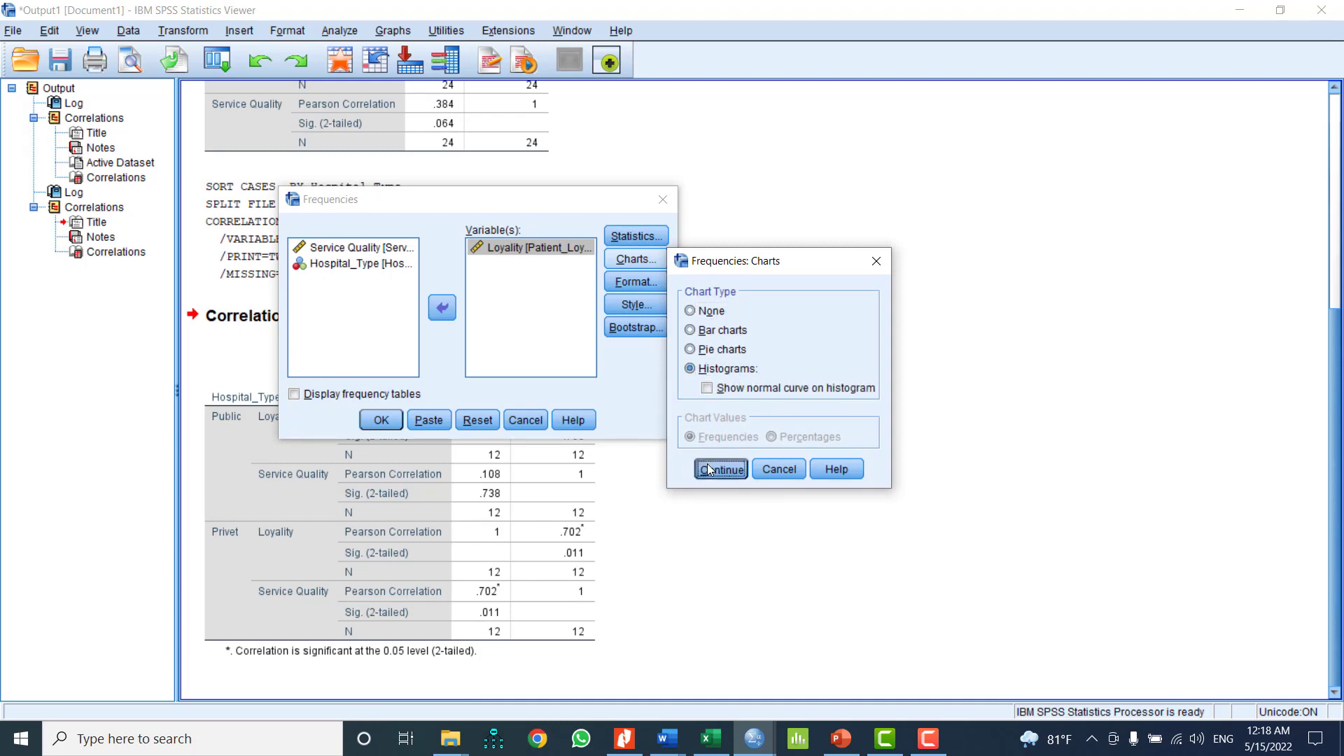
click(703, 468)
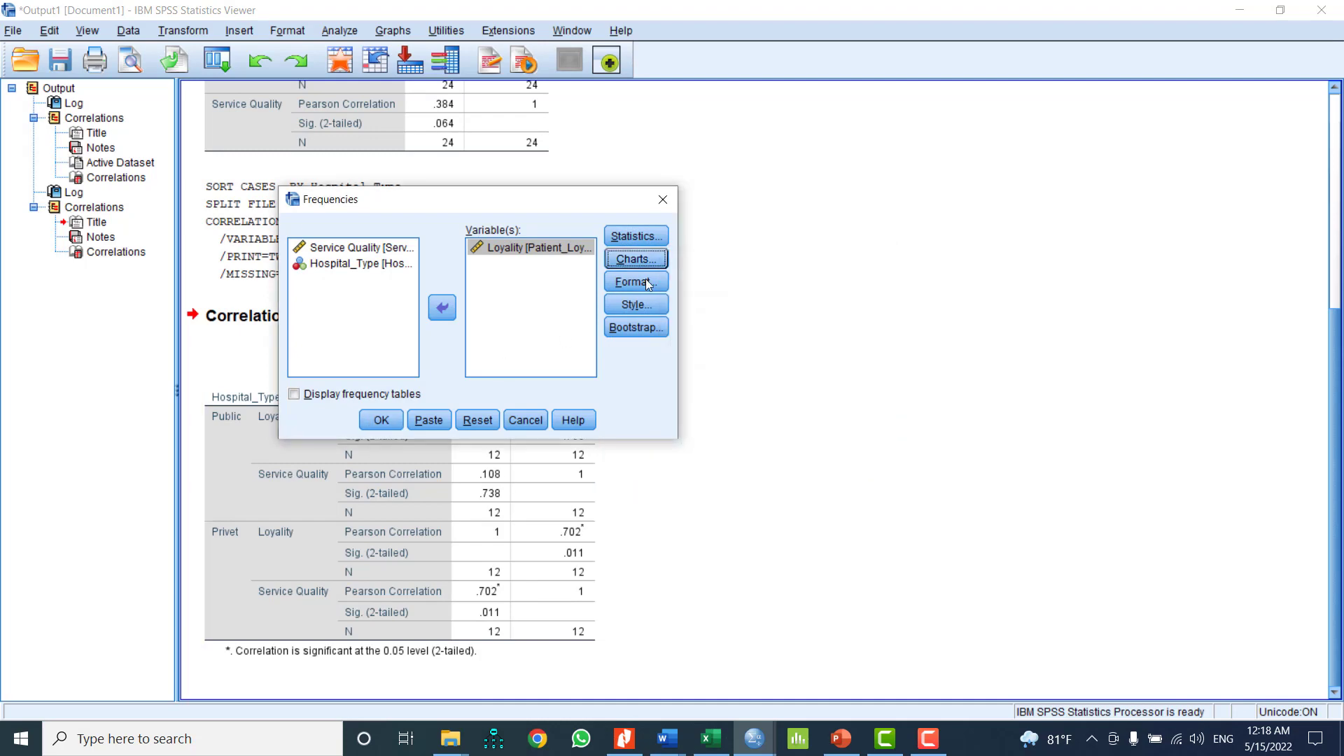
click(635, 259)
click(712, 390)
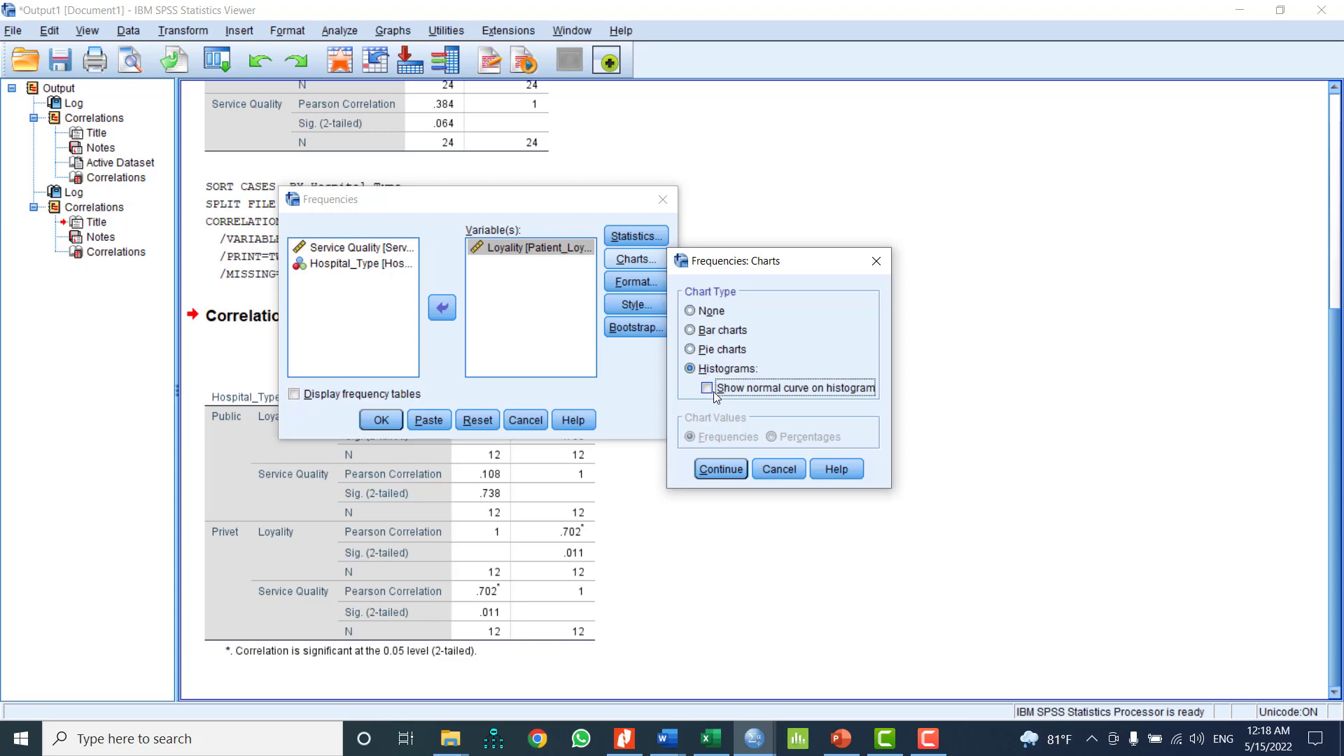
click(705, 469)
click(381, 419)
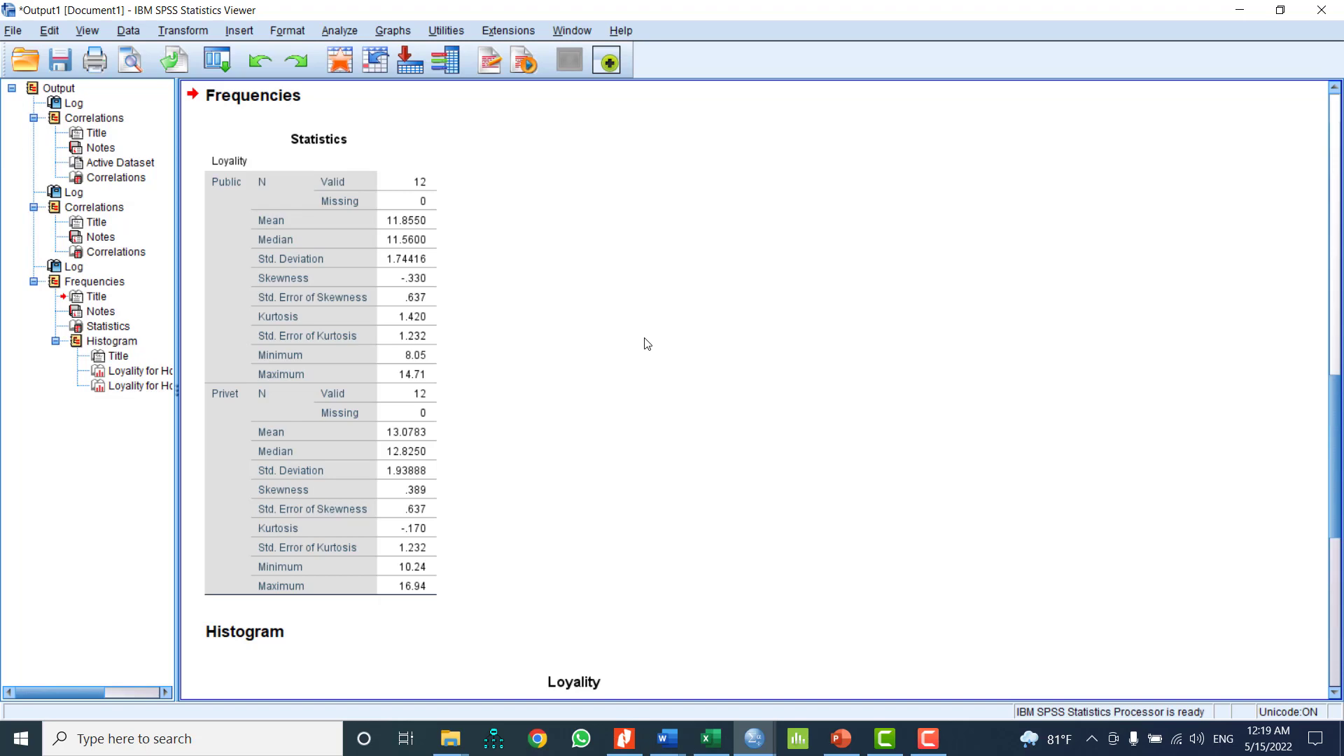
Examine the Loyality statistics table and the histograms for the public and private hospitals.
click(271, 191)
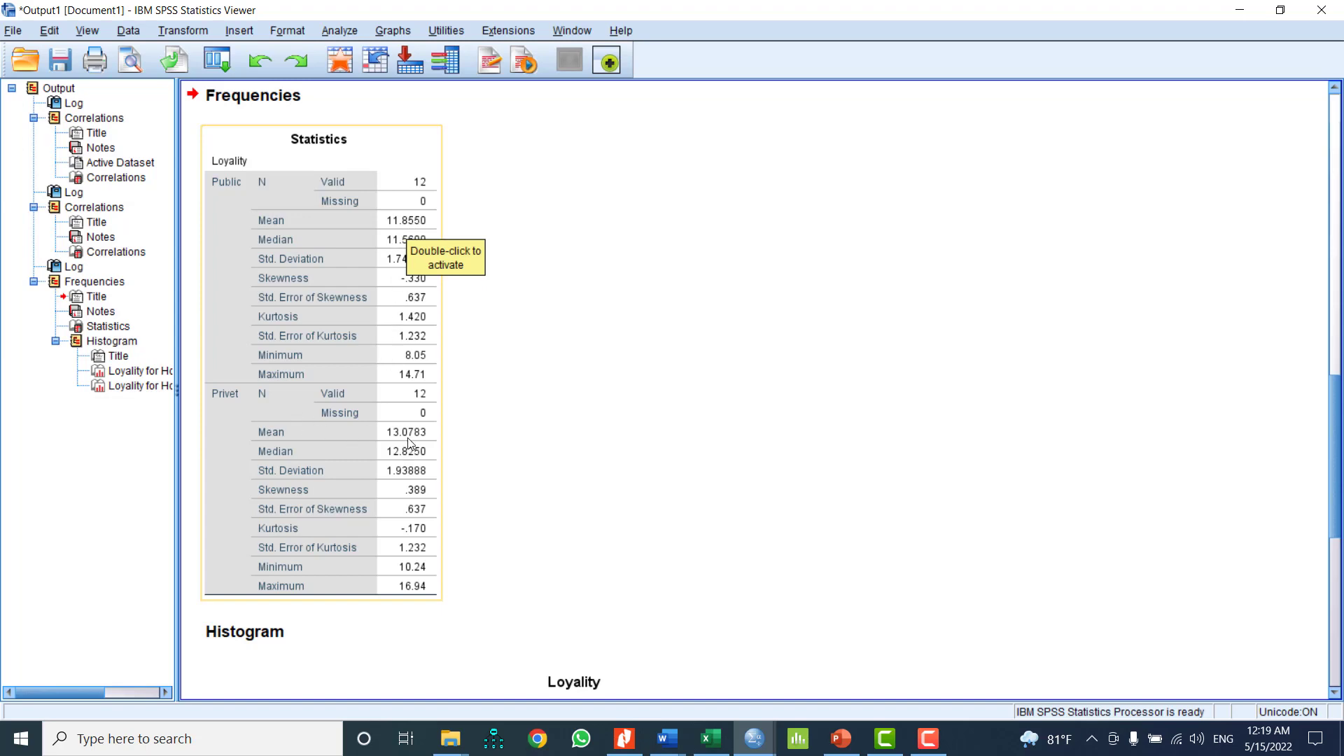
scroll(406, 440, down, 8)
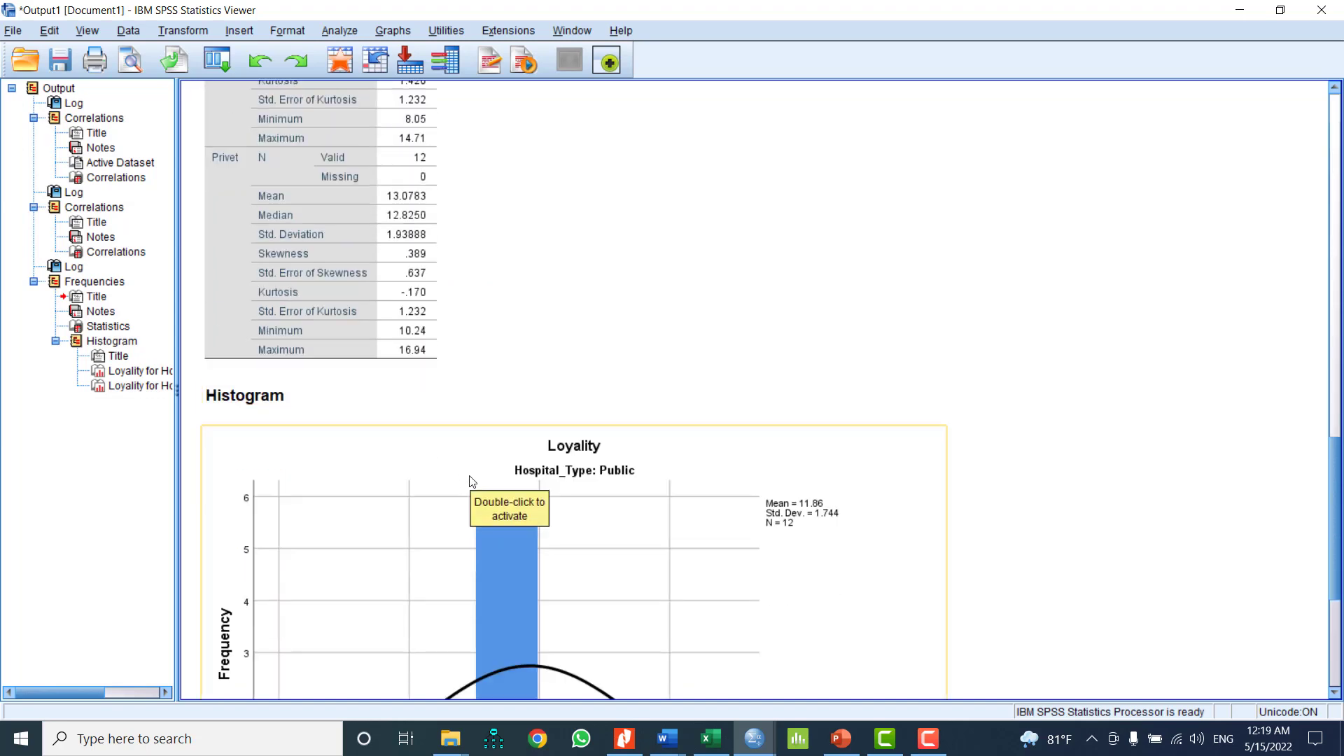
scroll(472, 469, up, 2)
scroll(472, 468, down, 9)
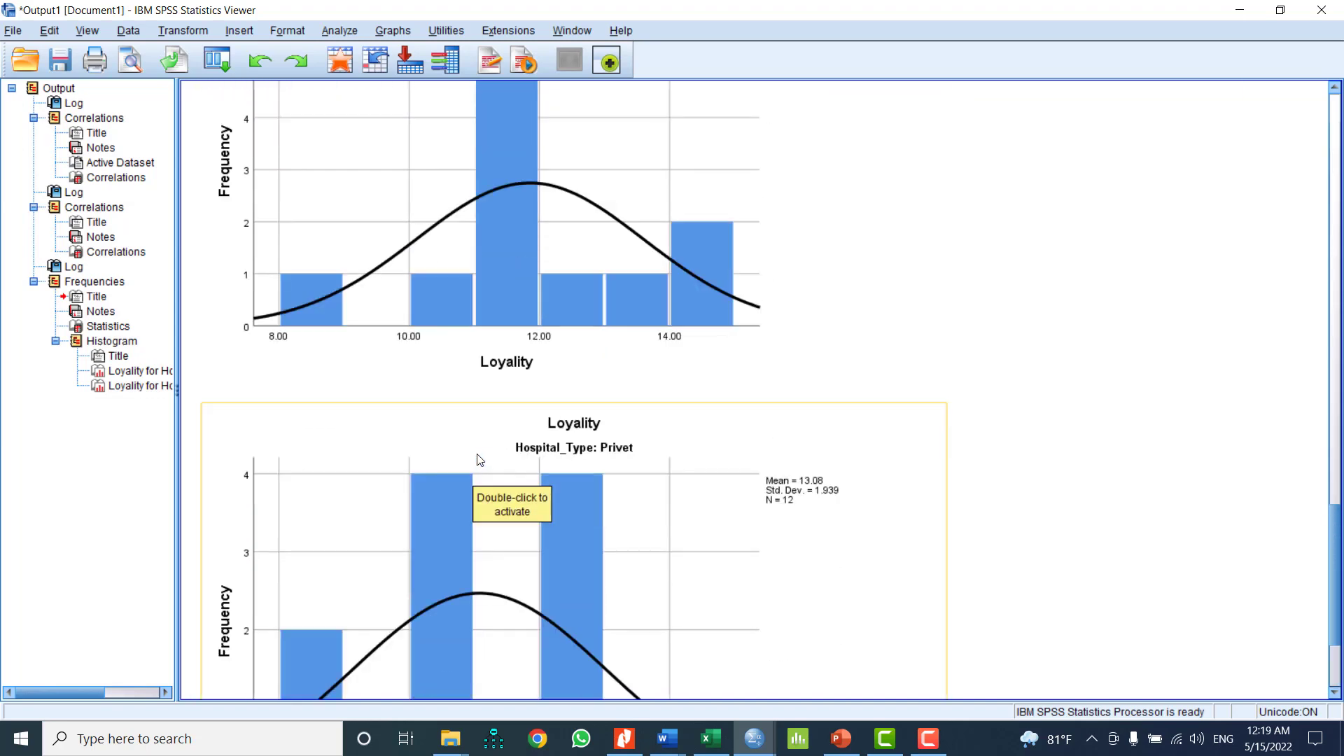
scroll(481, 450, up, 7)
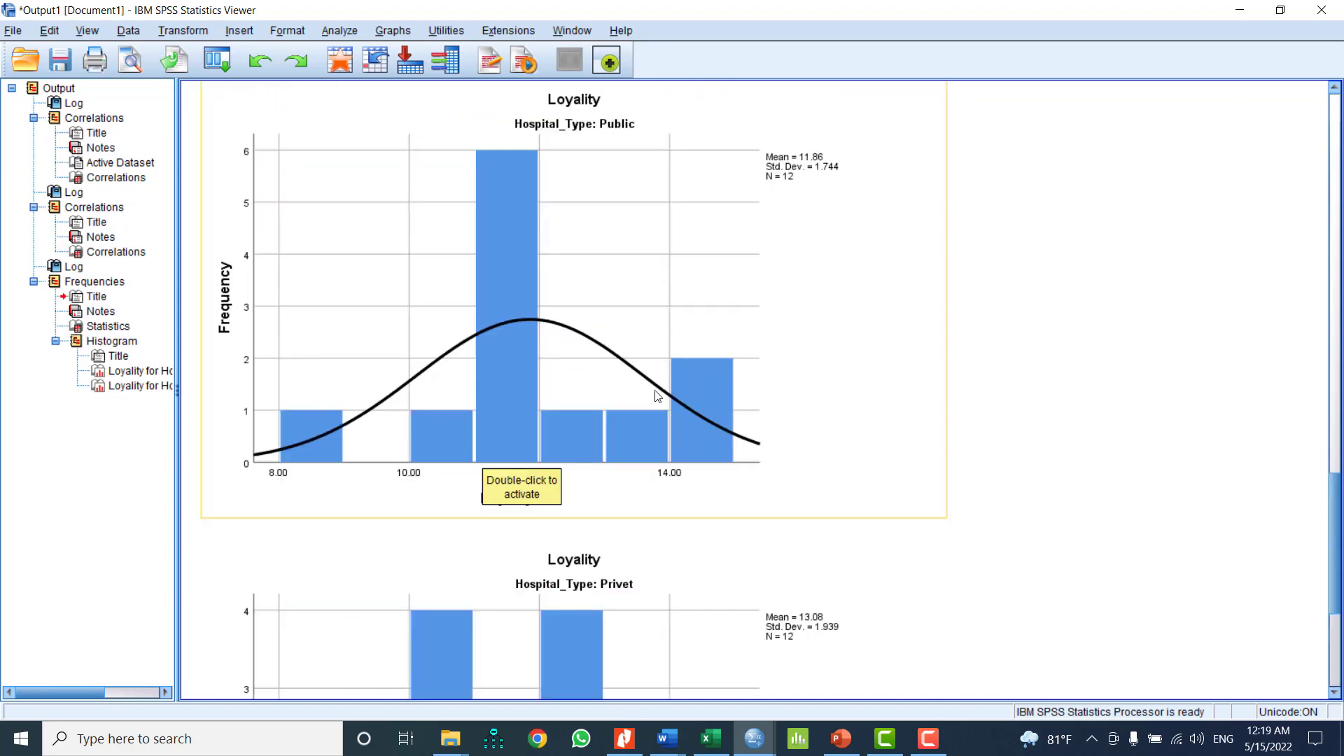
scroll(492, 507, down, 5)
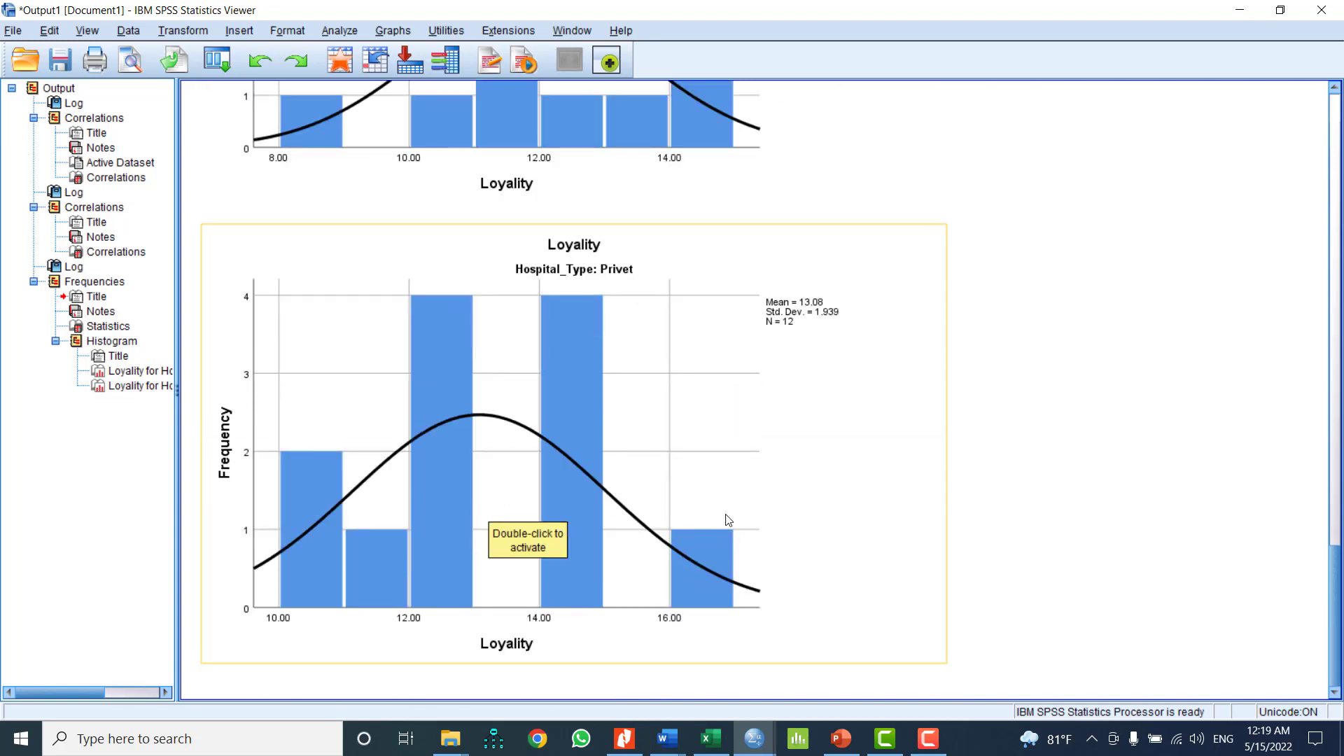
Rerun the Frequencies analysis with Service Quality in place of Loyality, keeping the same statistics and histogram options.
click(216, 59)
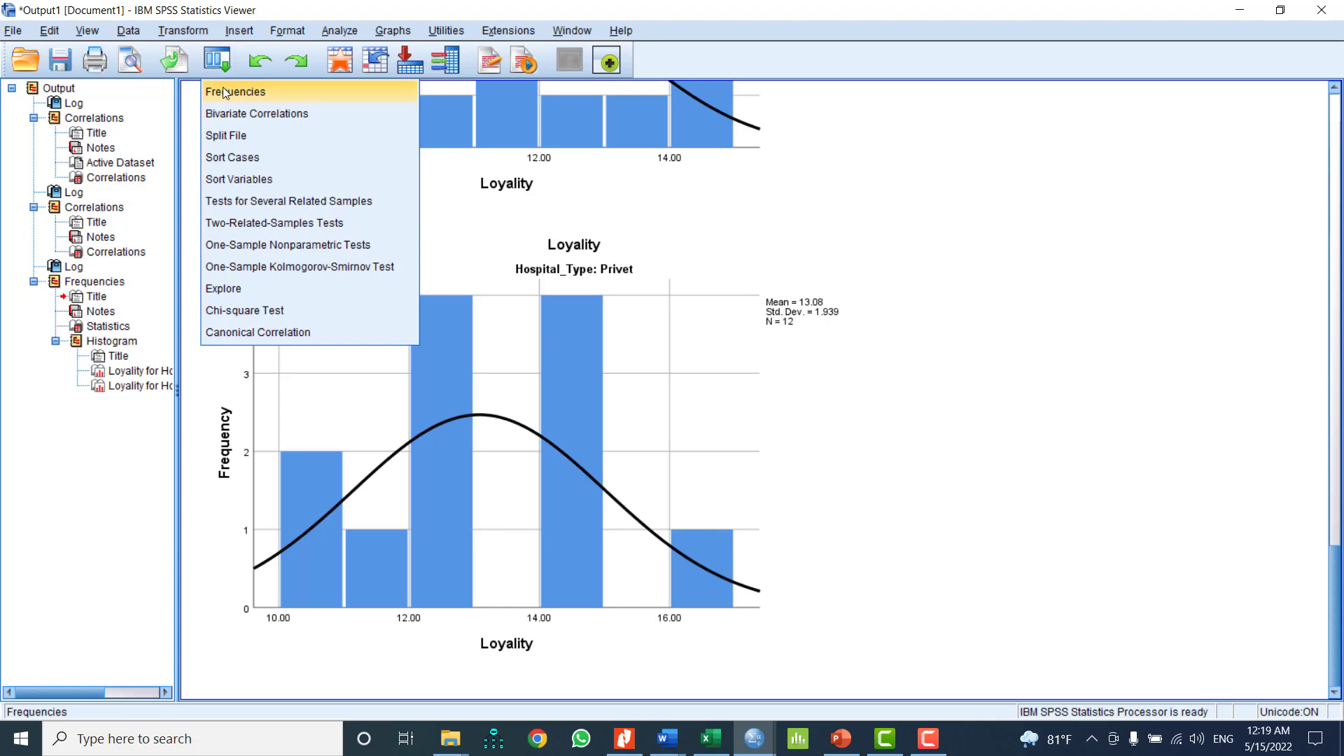
click(225, 93)
click(498, 248)
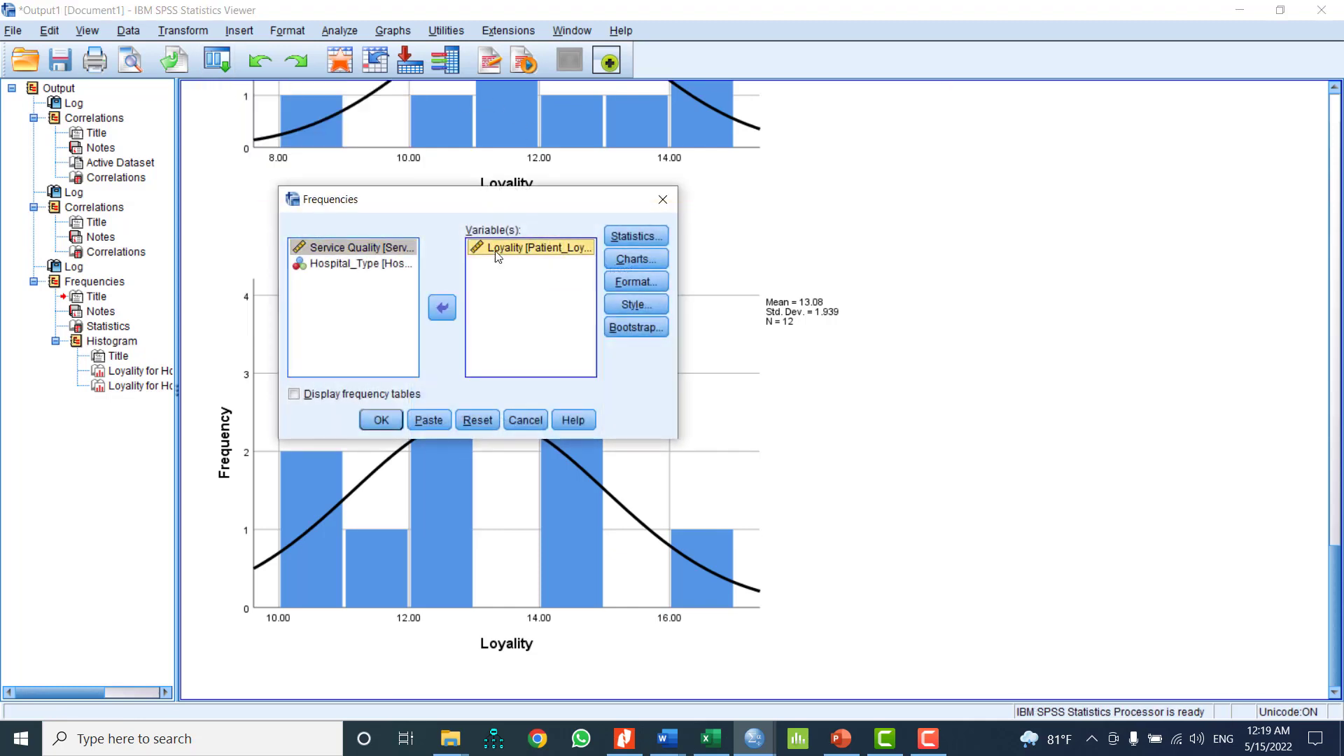
click(442, 309)
click(357, 263)
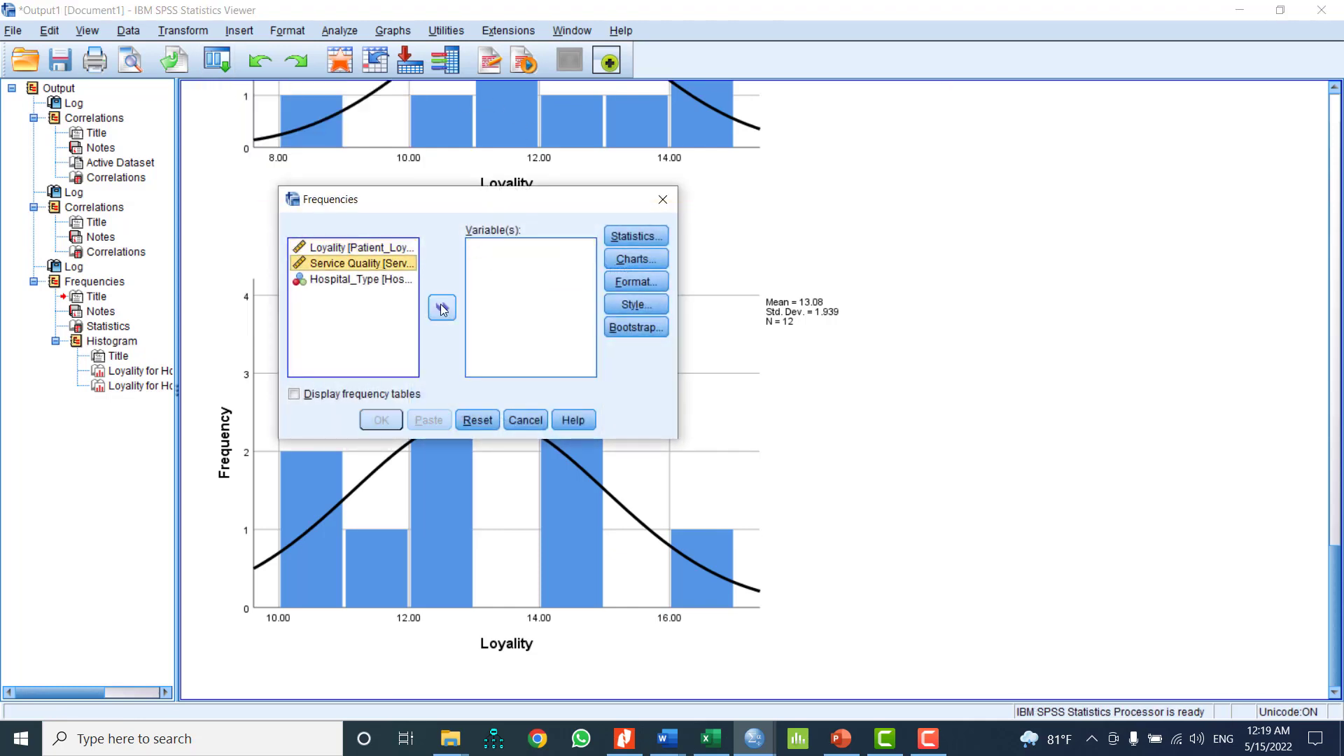
click(442, 307)
click(379, 420)
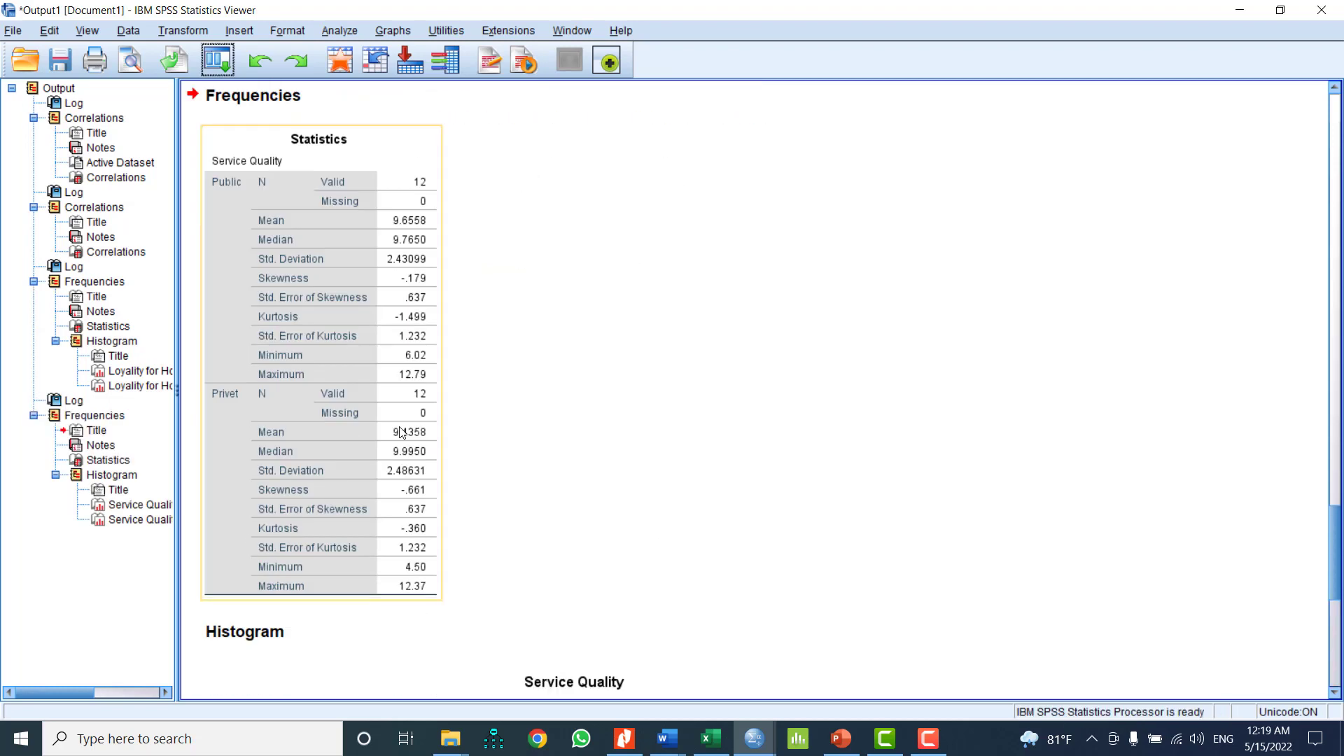
Examine the Service Quality statistics table and compare the histograms of the two hospital types.
scroll(413, 431, down, 4)
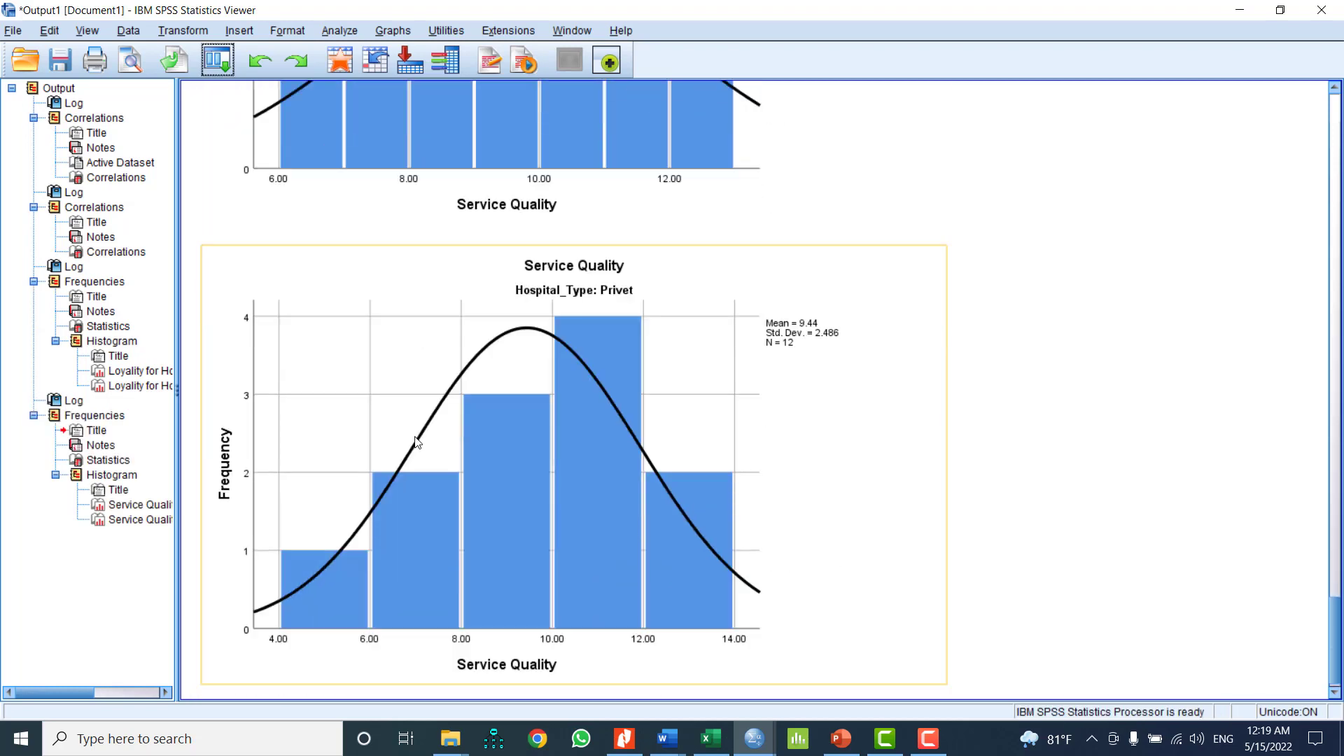
scroll(417, 438, up, 4)
scroll(417, 444, up, 6)
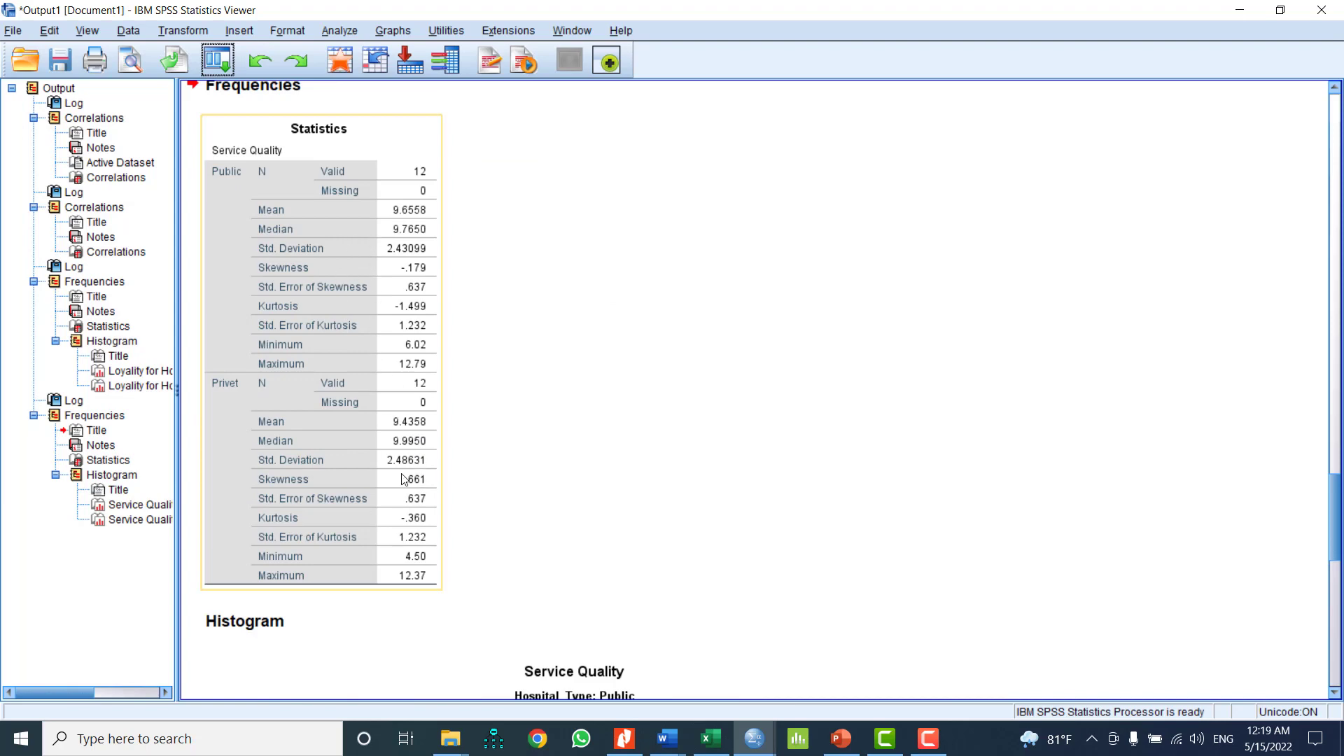
scroll(532, 485, down, 10)
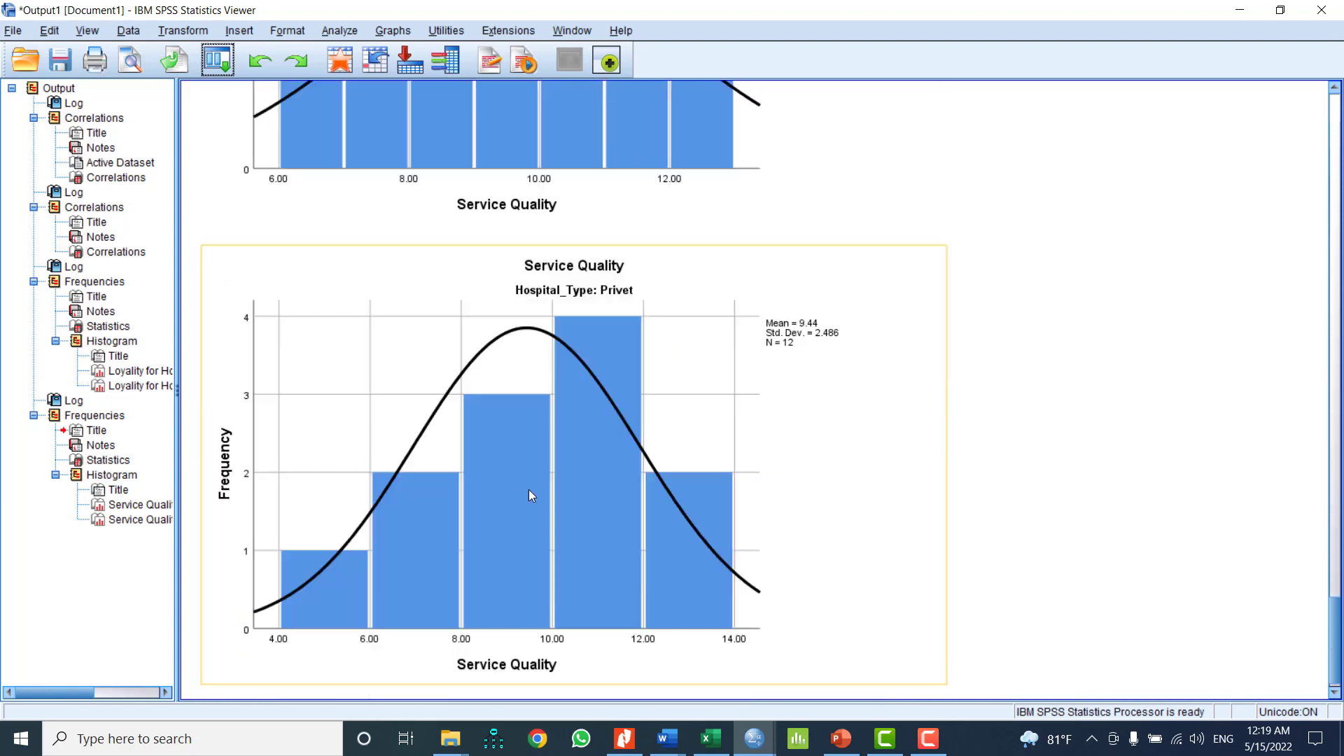
scroll(532, 366, up, 10)
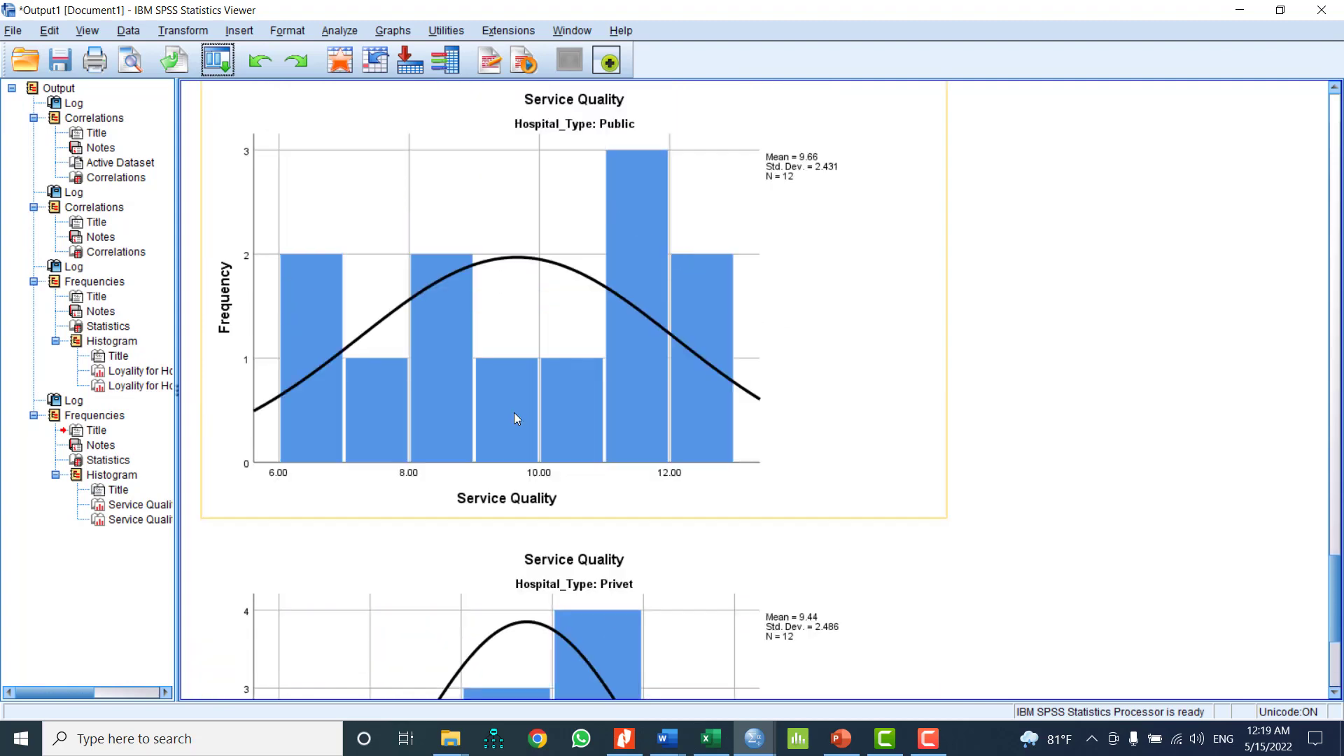
click(336, 114)
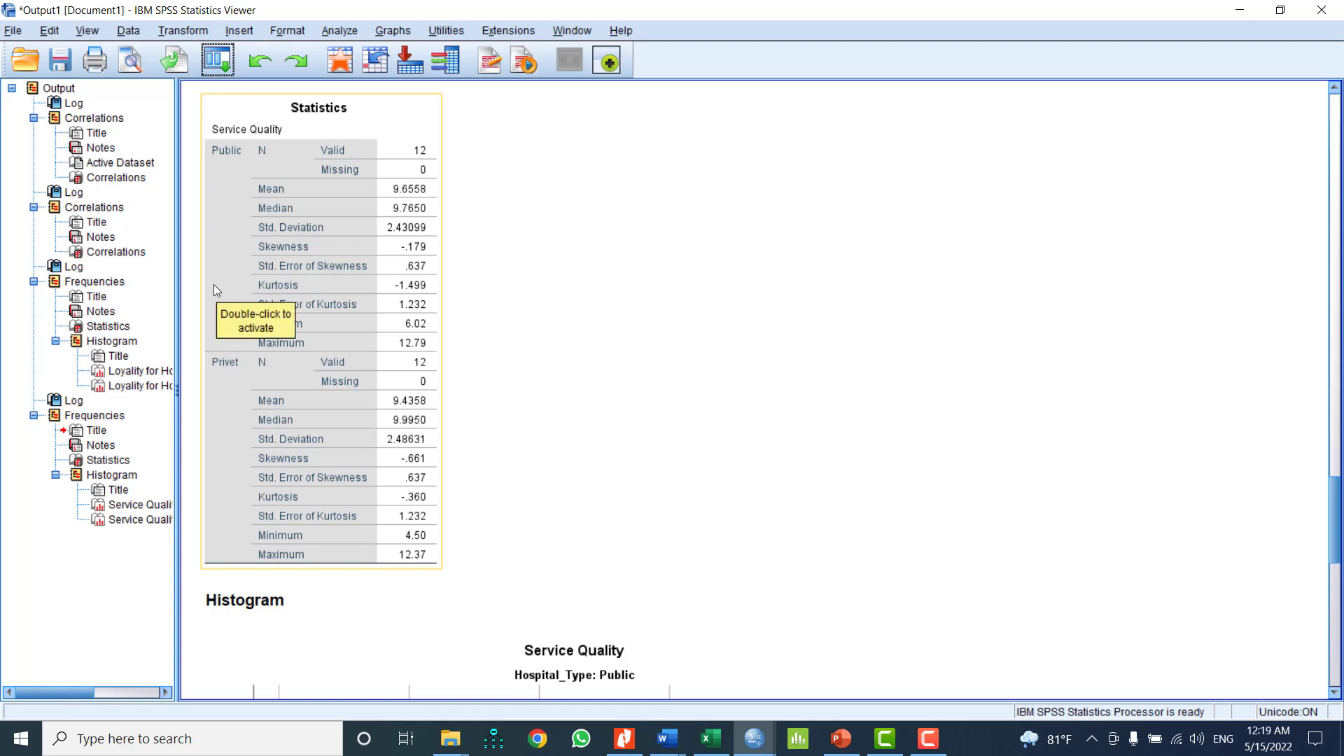
Change the split file setting to organize output by groups based on Hospital_Type.
click(132, 33)
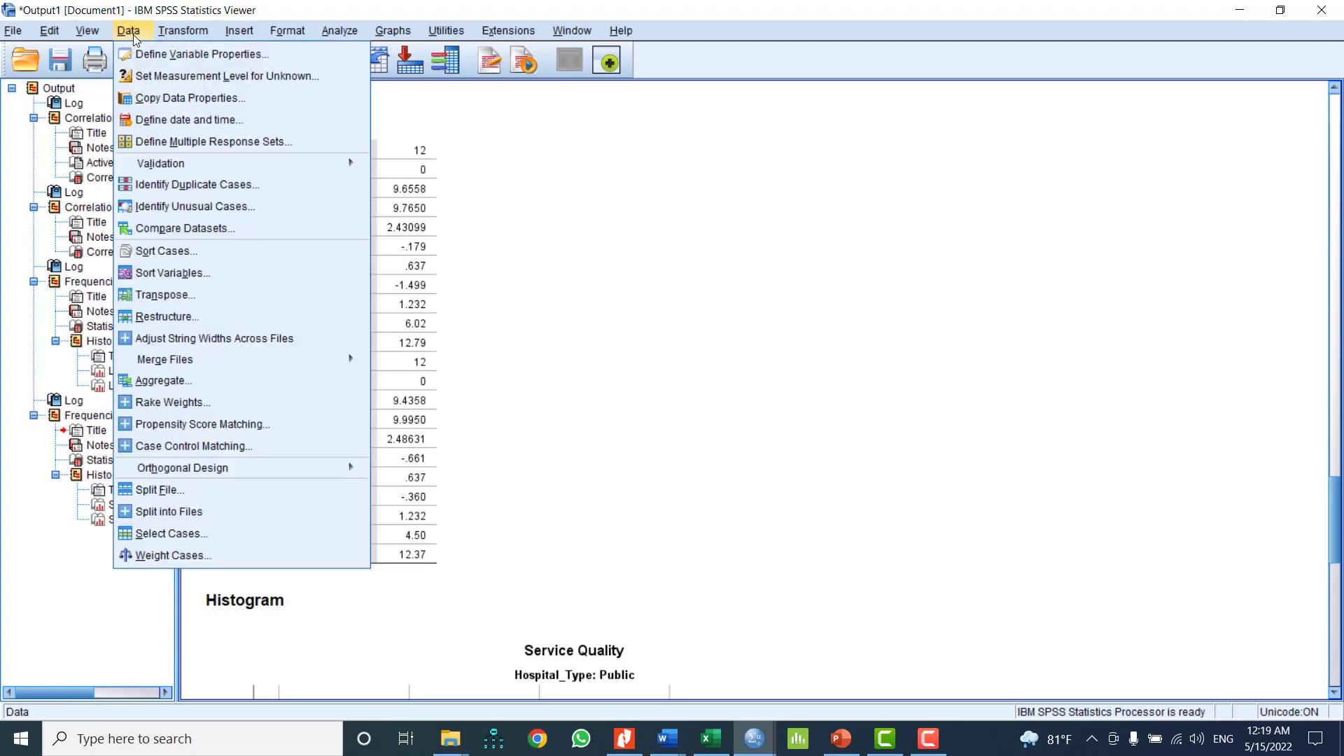
click(206, 490)
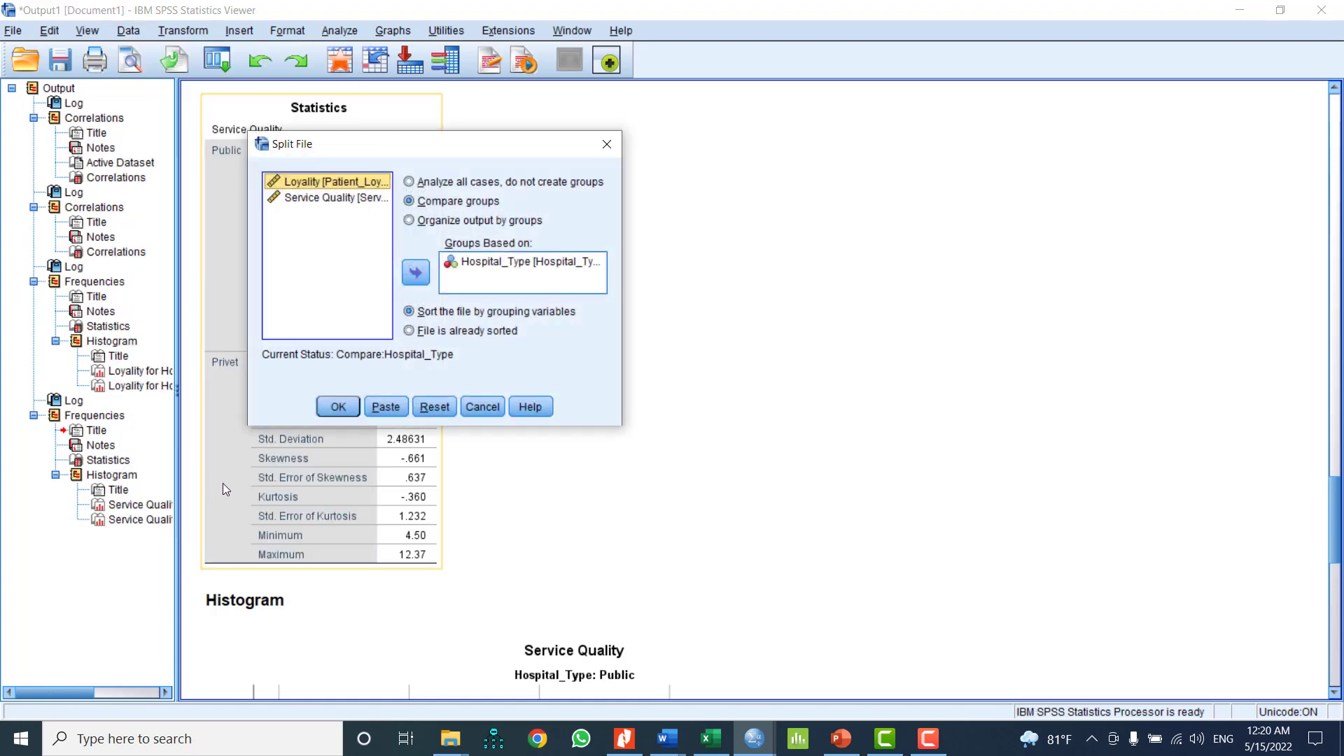
click(429, 225)
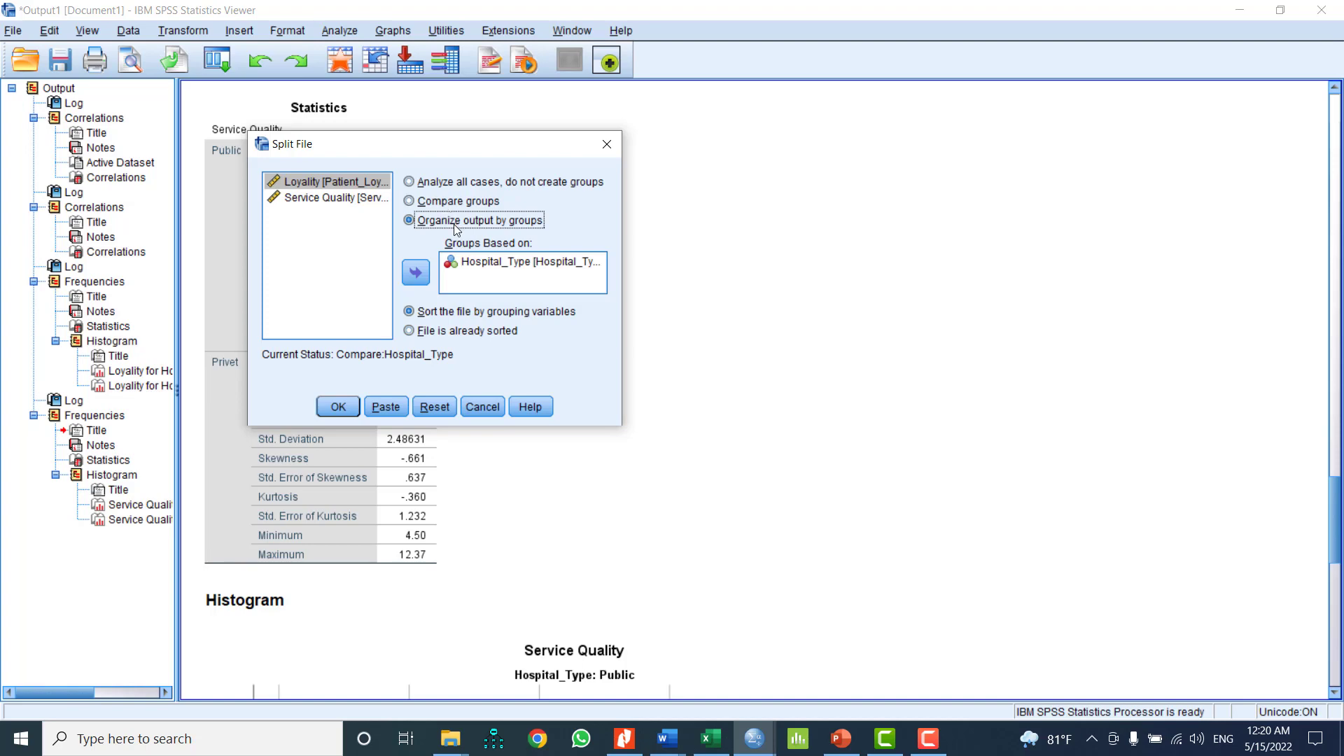
click(337, 407)
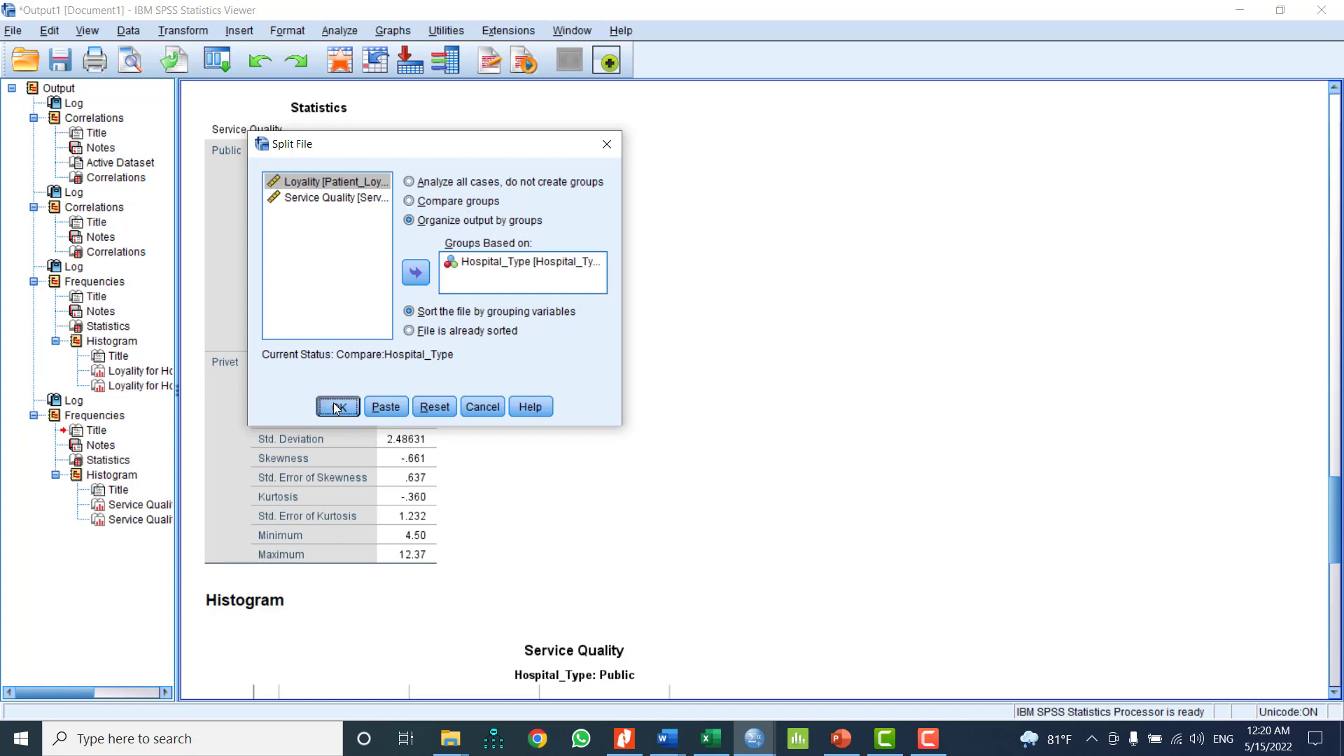
Rerun the Service Quality Frequencies analysis with the output organized by hospital type.
click(341, 33)
mouse_move(367, 97)
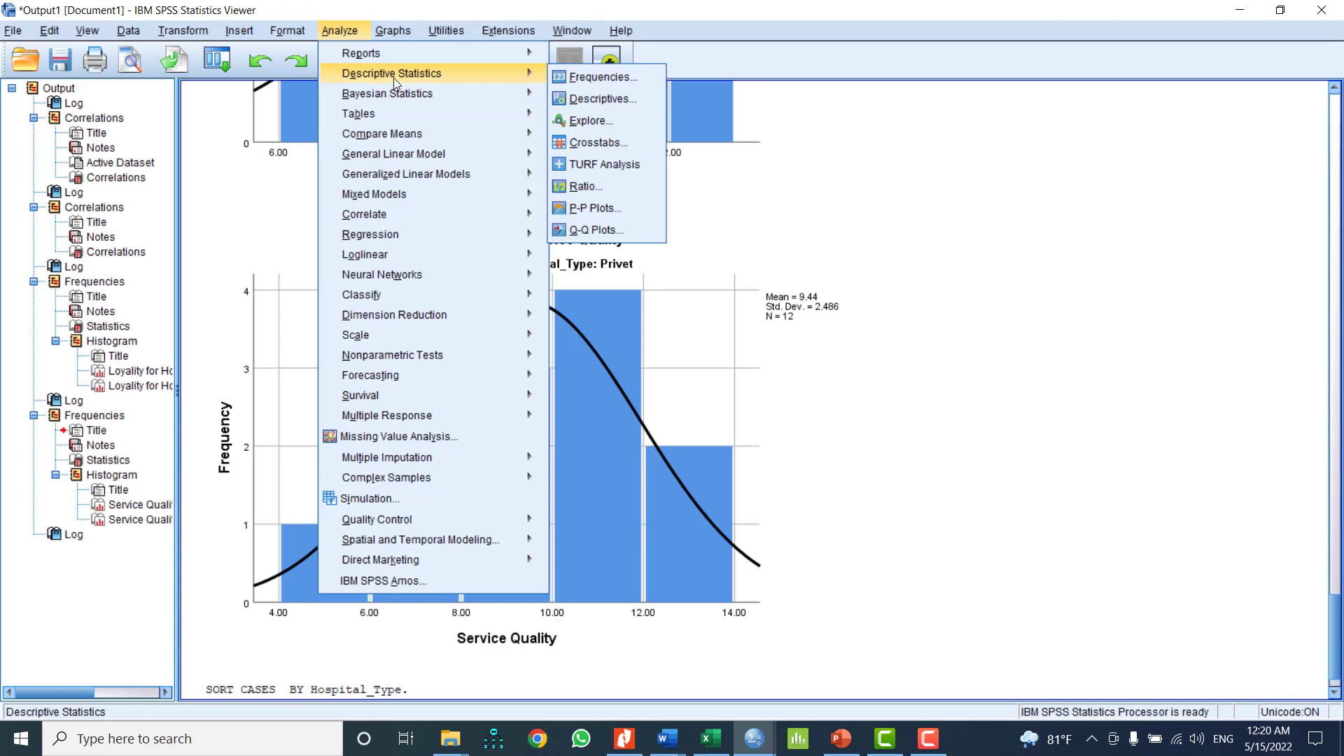
click(640, 78)
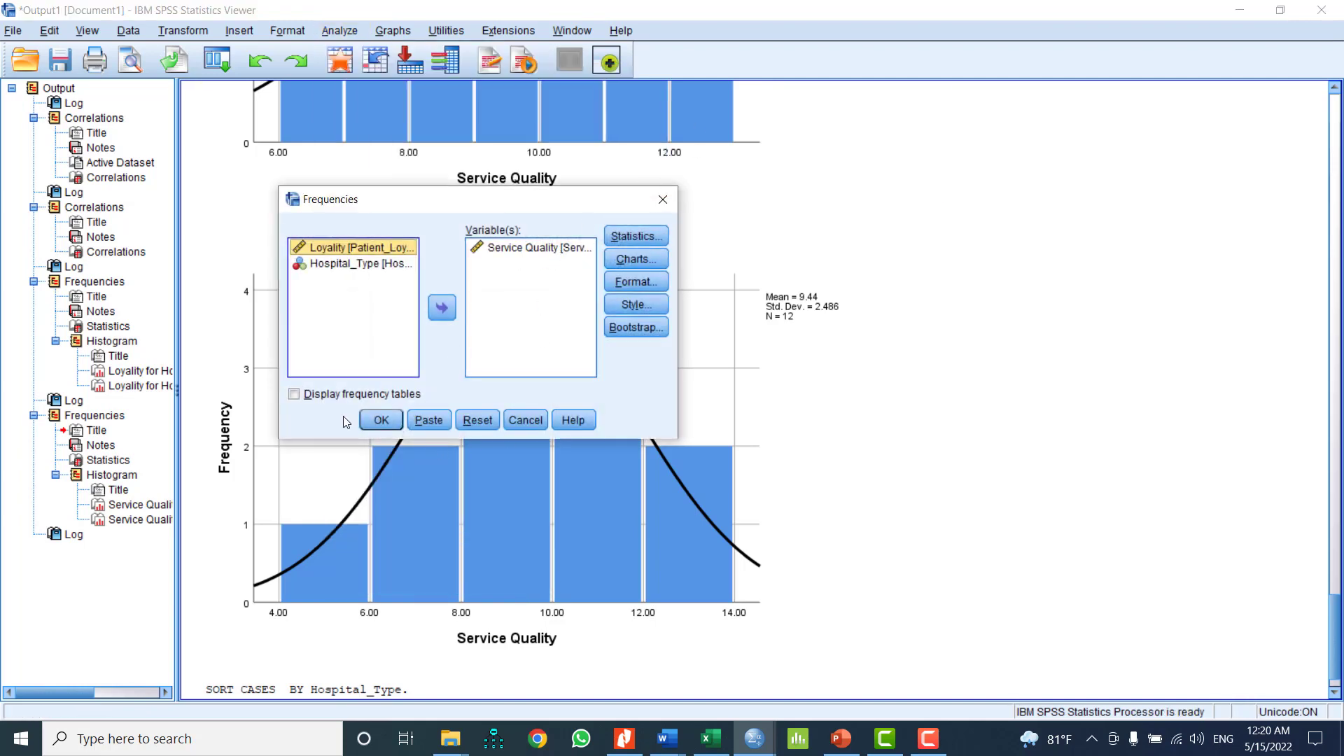
click(379, 418)
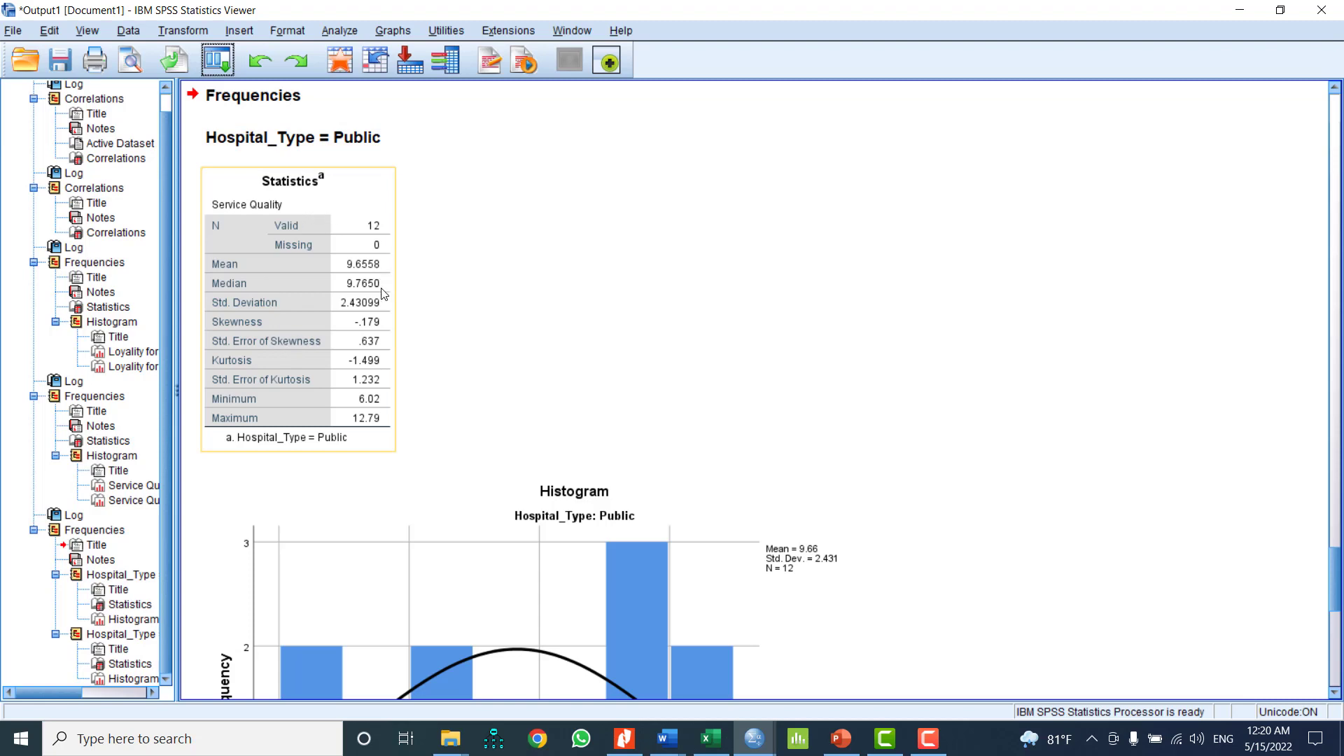
Examine the separate Service Quality statistics tables and histograms produced for the public and private hospital groups.
scroll(371, 437, down, 2)
scroll(371, 437, down, 4)
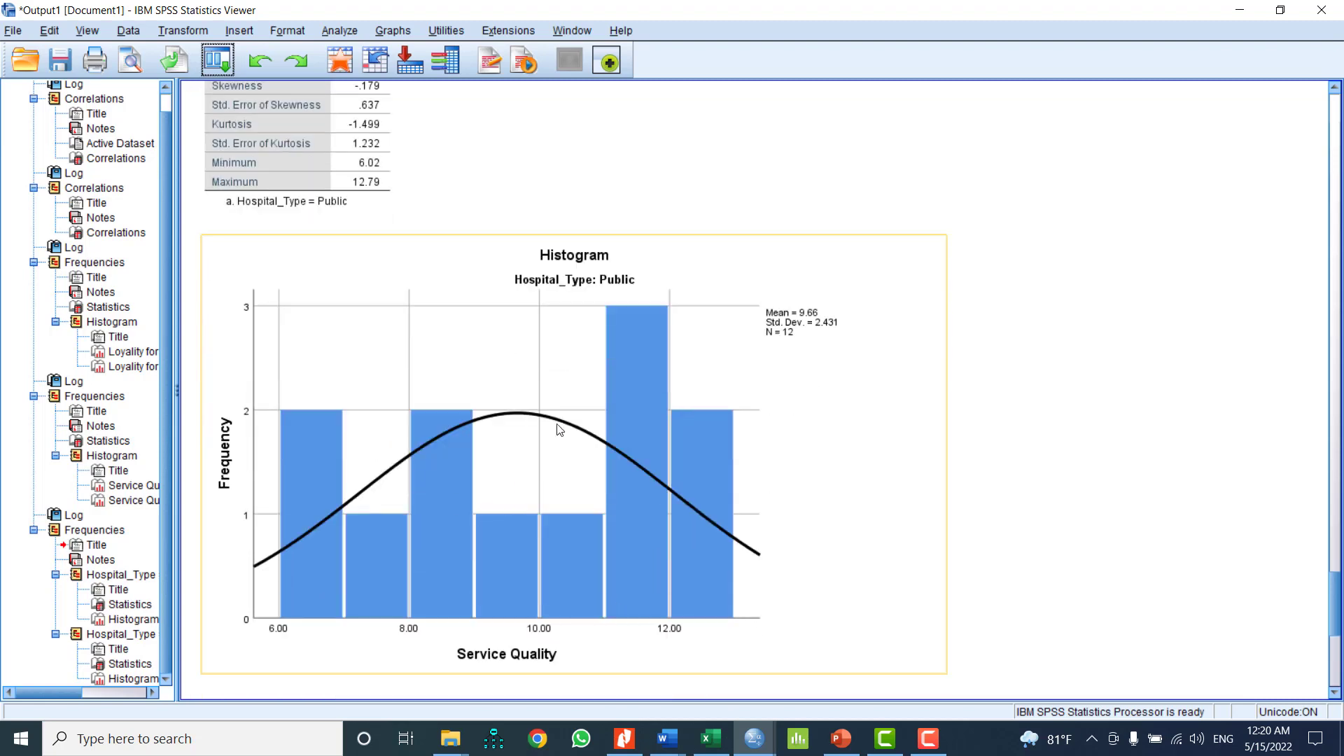
scroll(649, 498, down, 12)
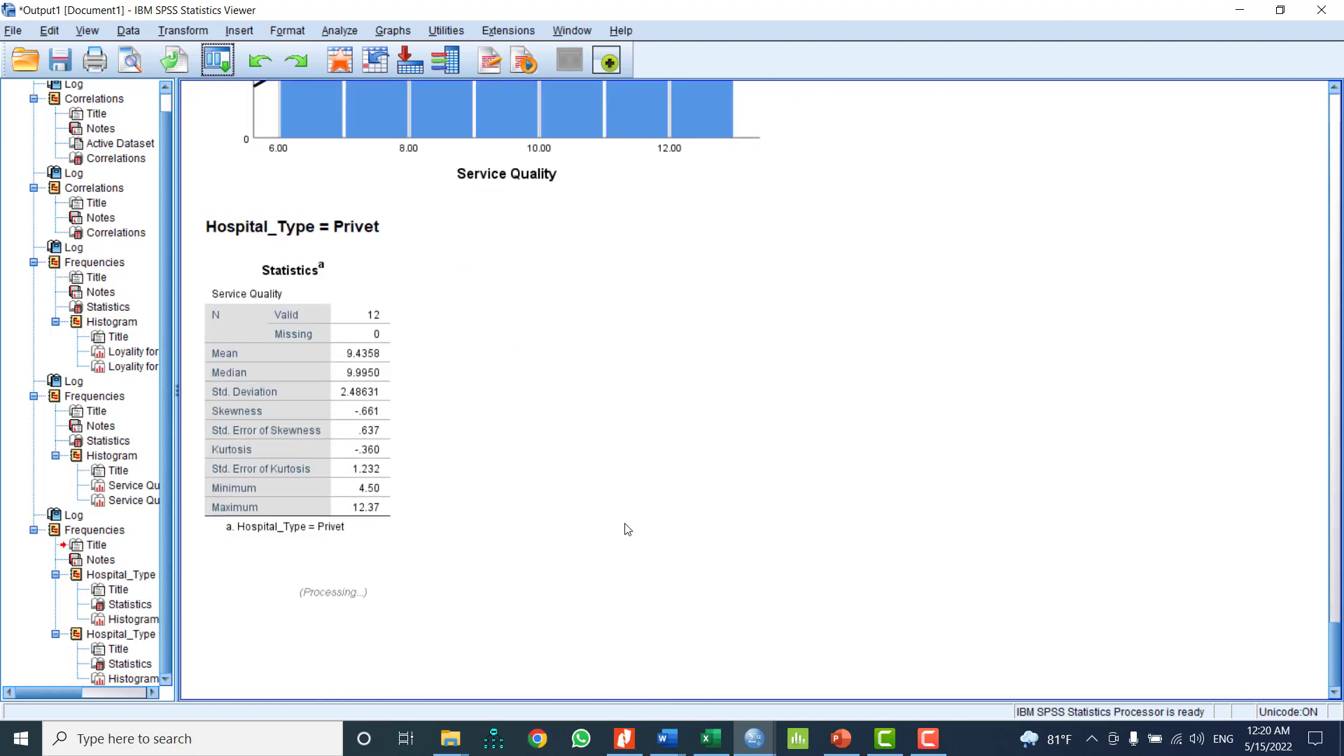
click(351, 449)
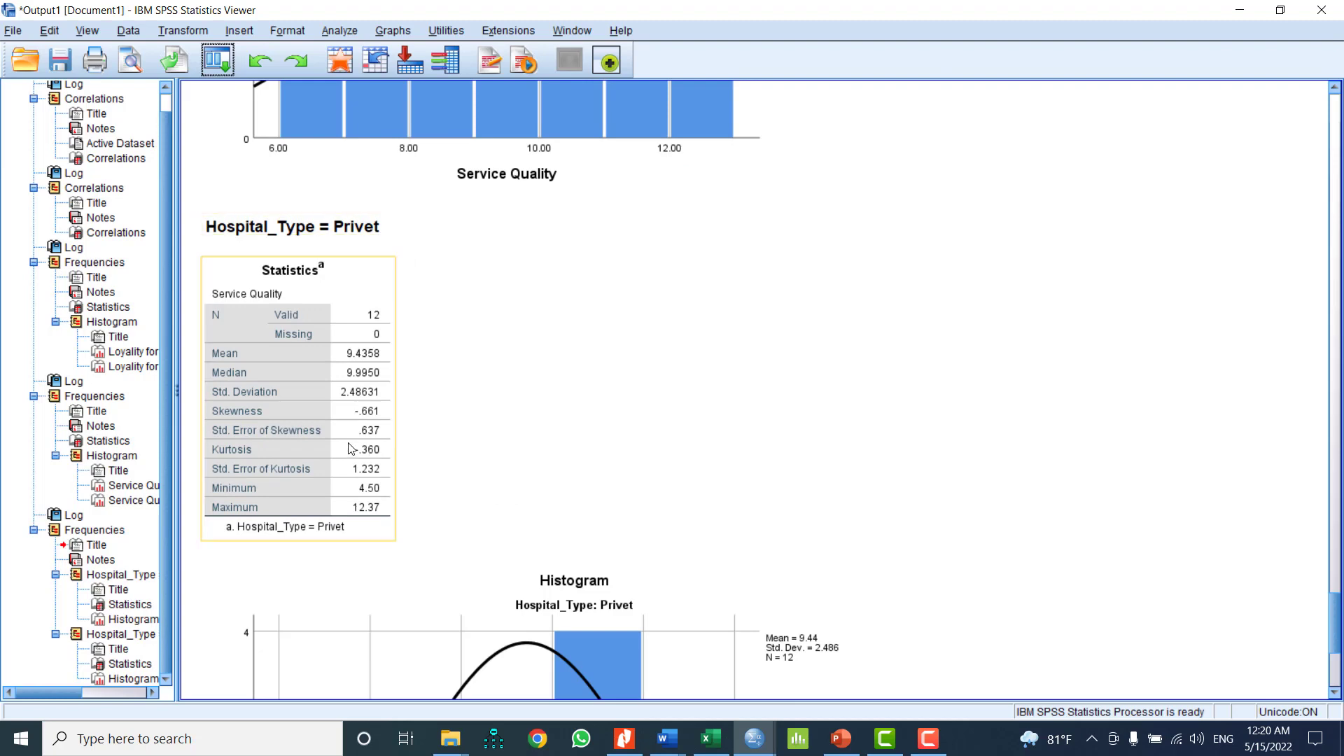
scroll(377, 476, down, 8)
click(403, 474)
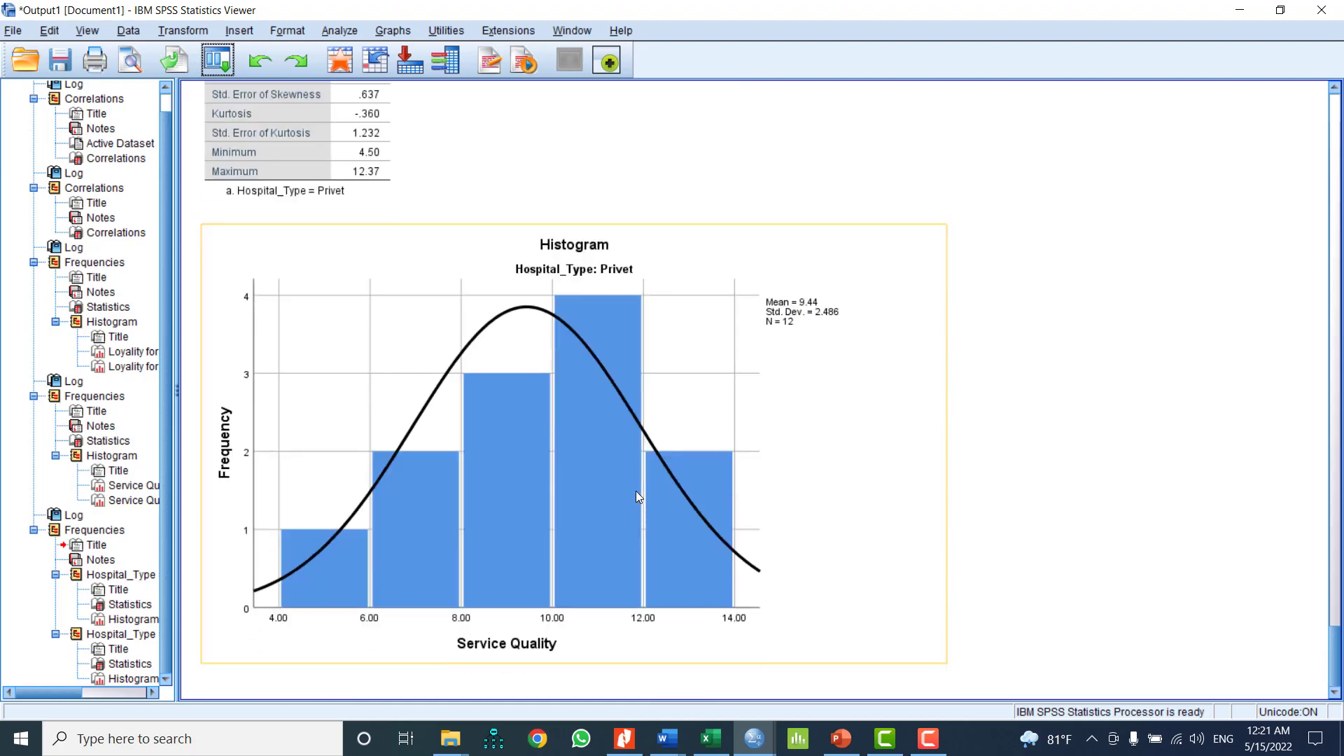
click(338, 85)
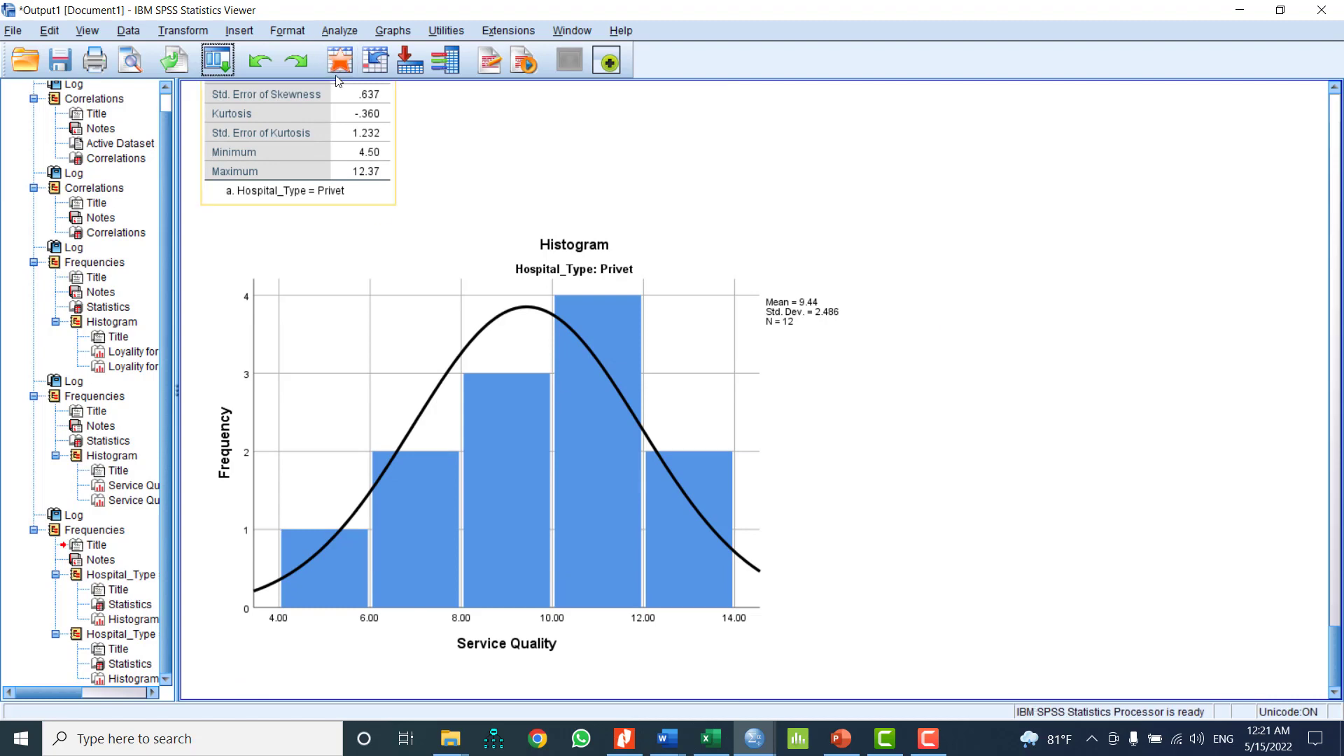
click(422, 255)
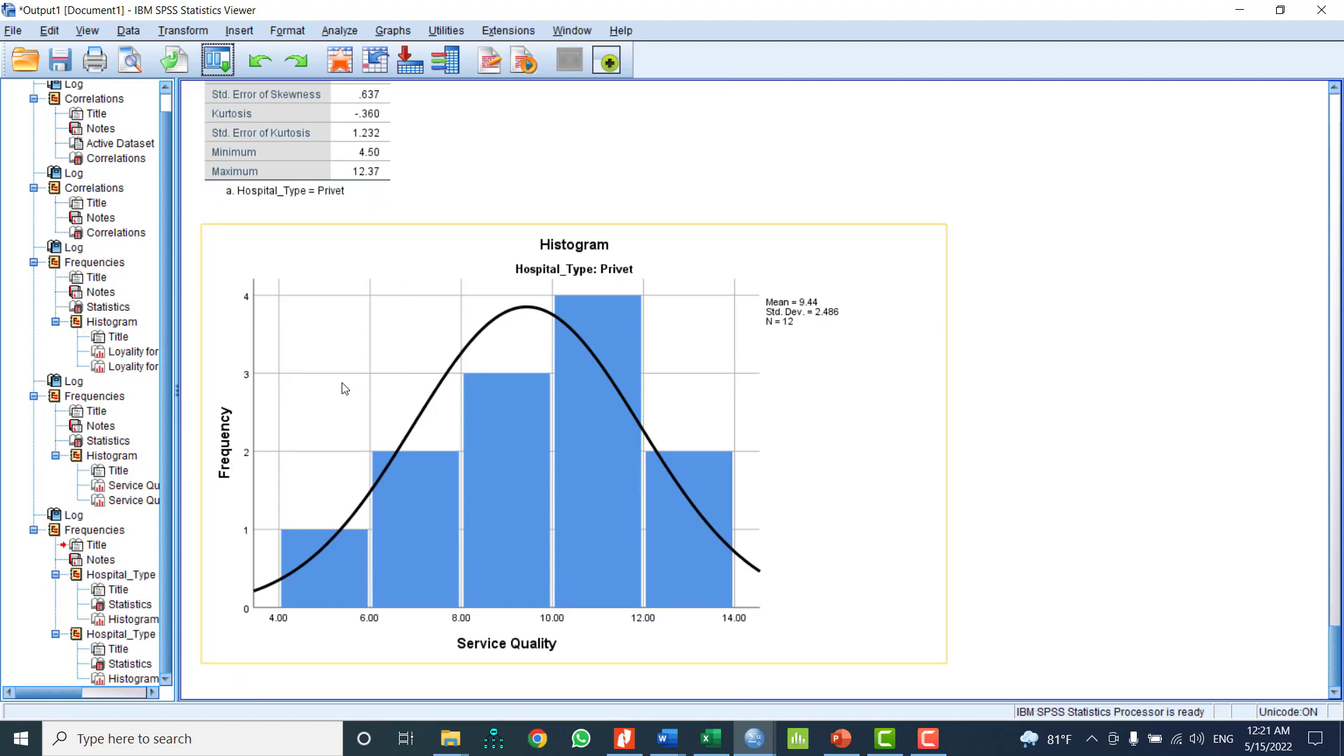
click(224, 96)
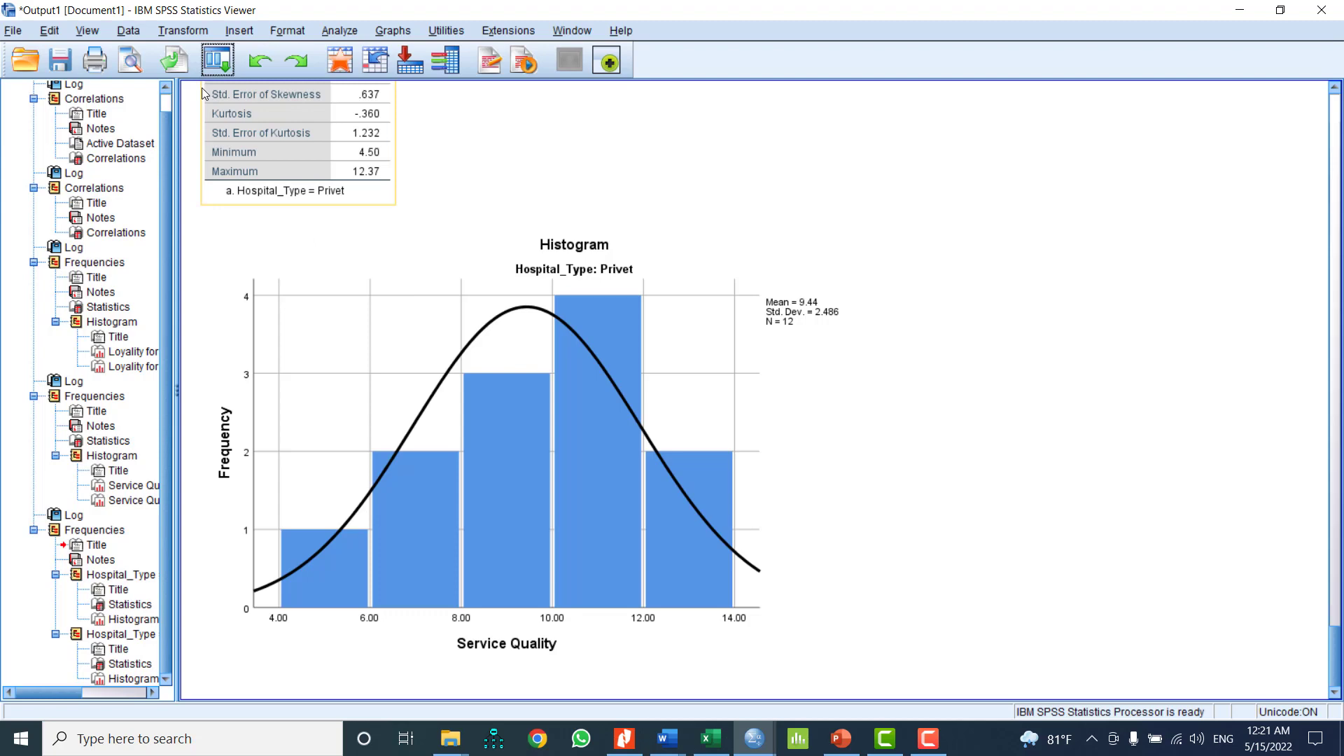
scroll(392, 329, up, 3)
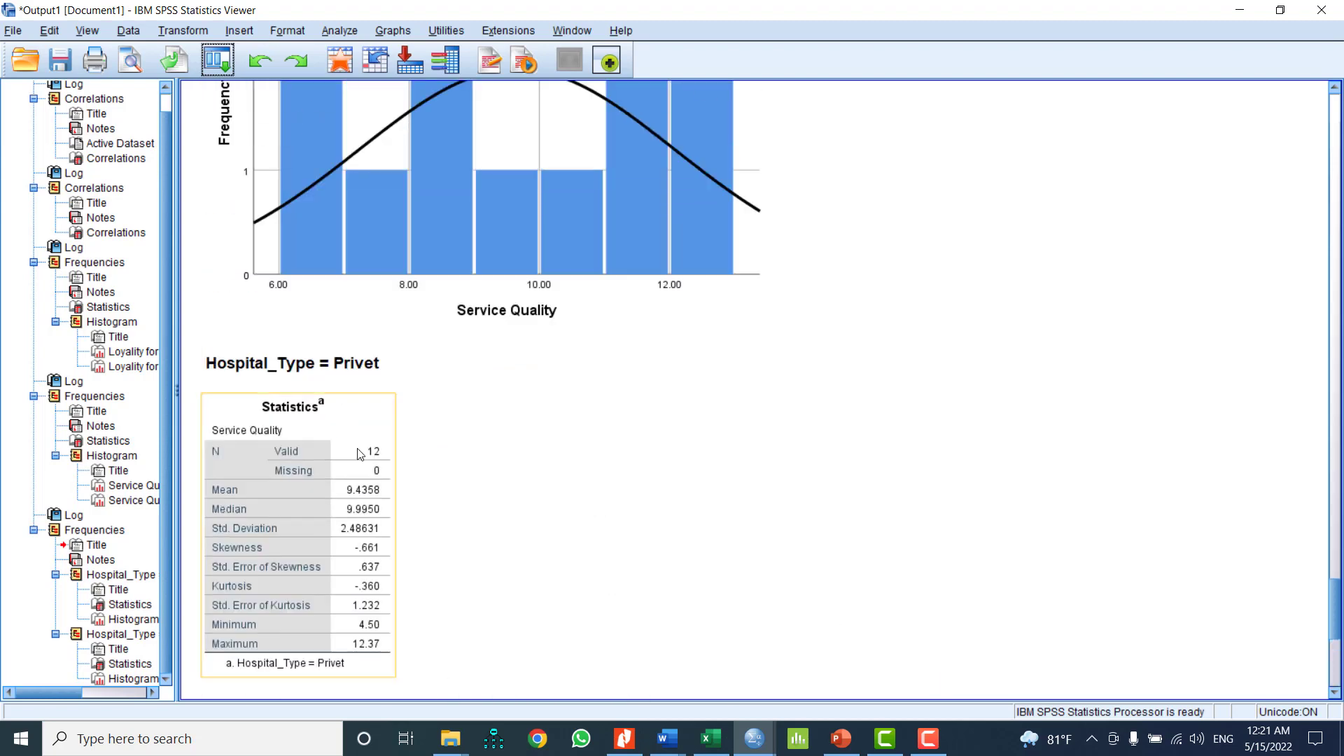
click(359, 453)
scroll(357, 443, up, 8)
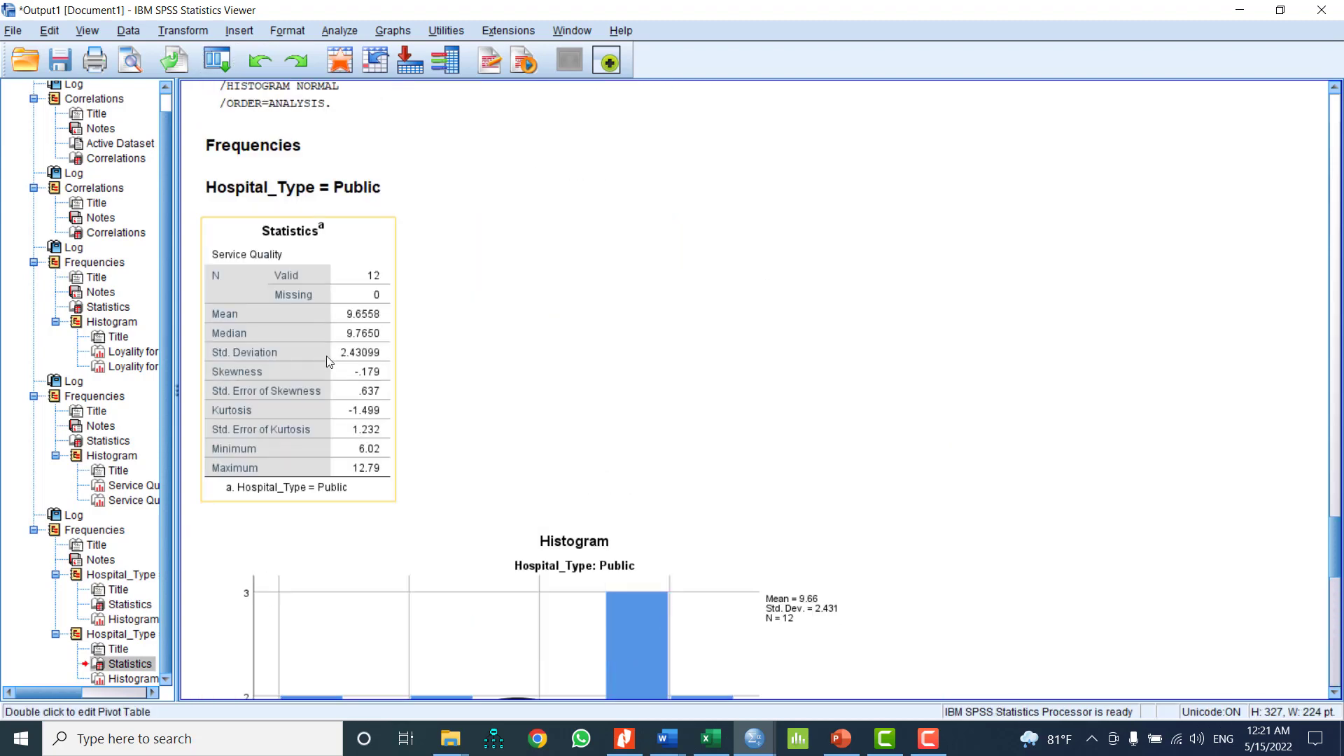
Run a two-tailed Pearson bivariate correlation of Loyality and Service Quality with the output organized by hospital type.
click(324, 308)
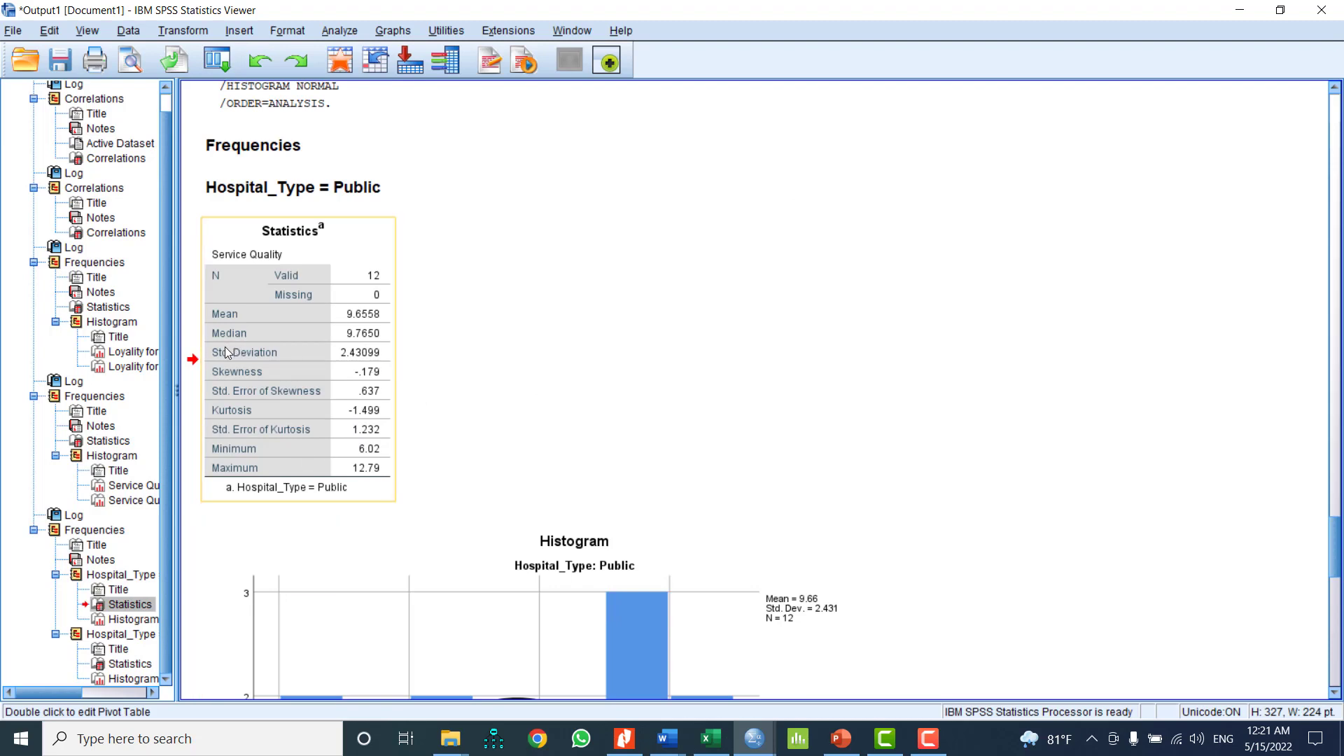
click(340, 30)
mouse_move(376, 217)
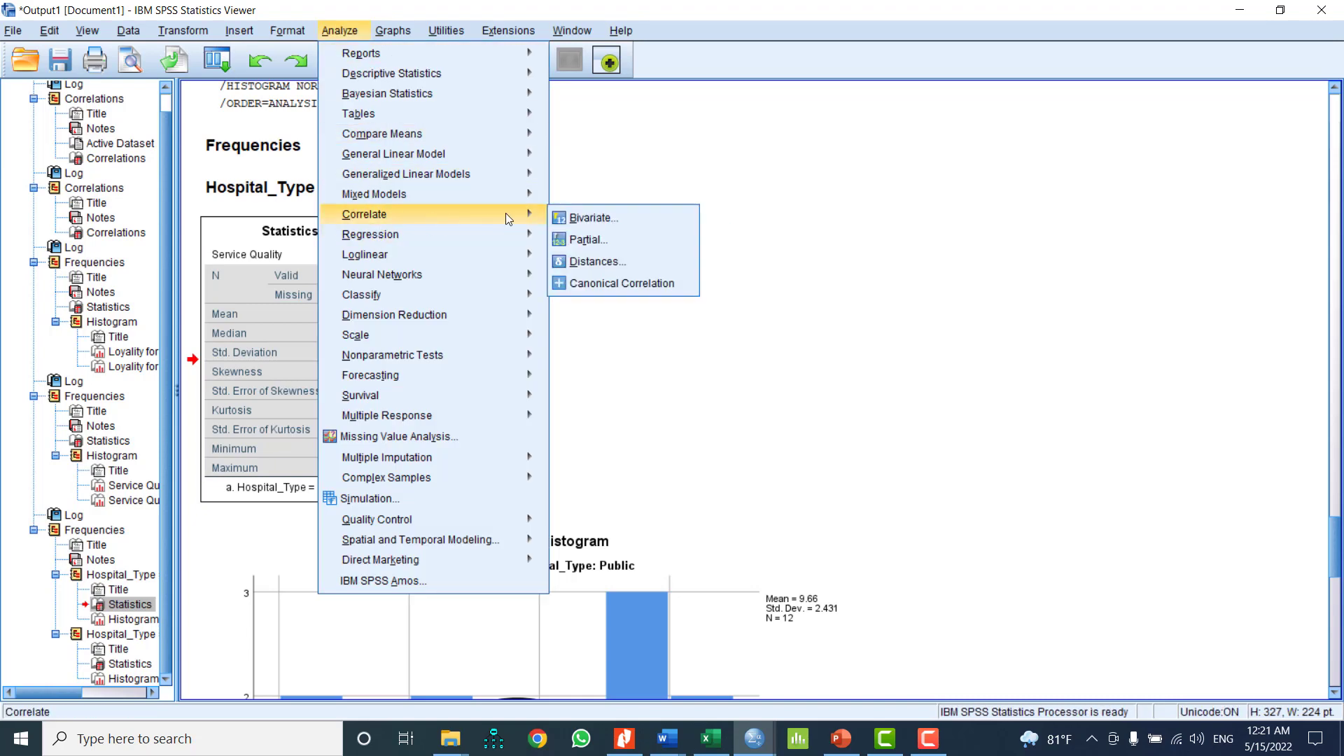
click(591, 218)
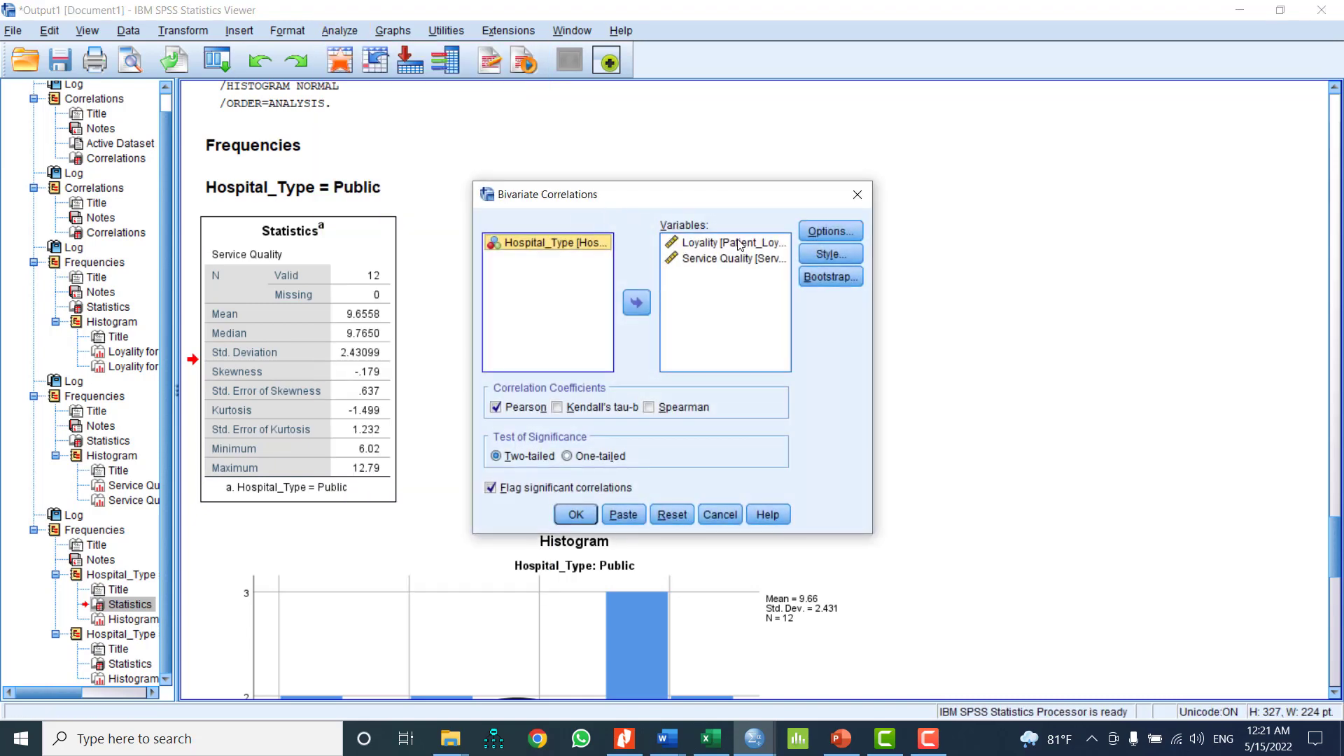
click(569, 515)
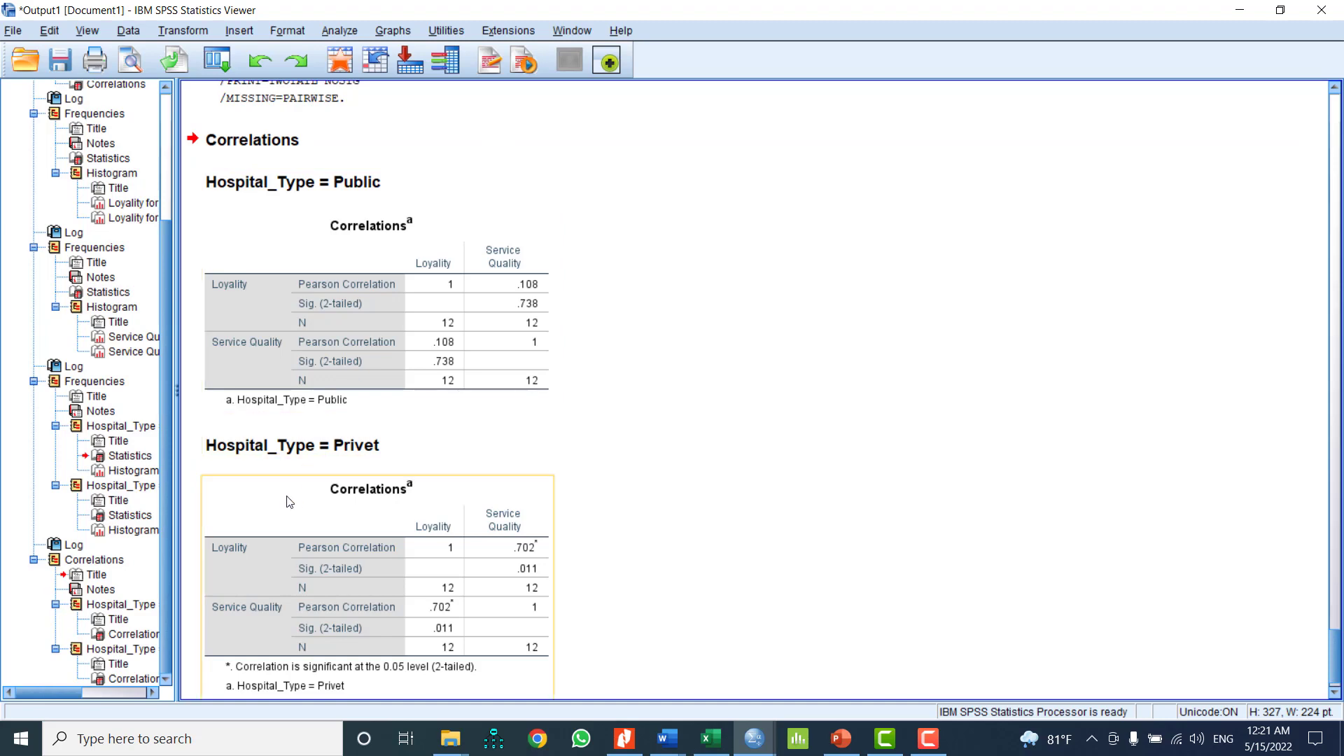
Compare the separate public and private correlation tables with the earlier layered Correlations table grouped by Hospital_Type.
scroll(518, 475, up, 1)
scroll(522, 476, up, 20)
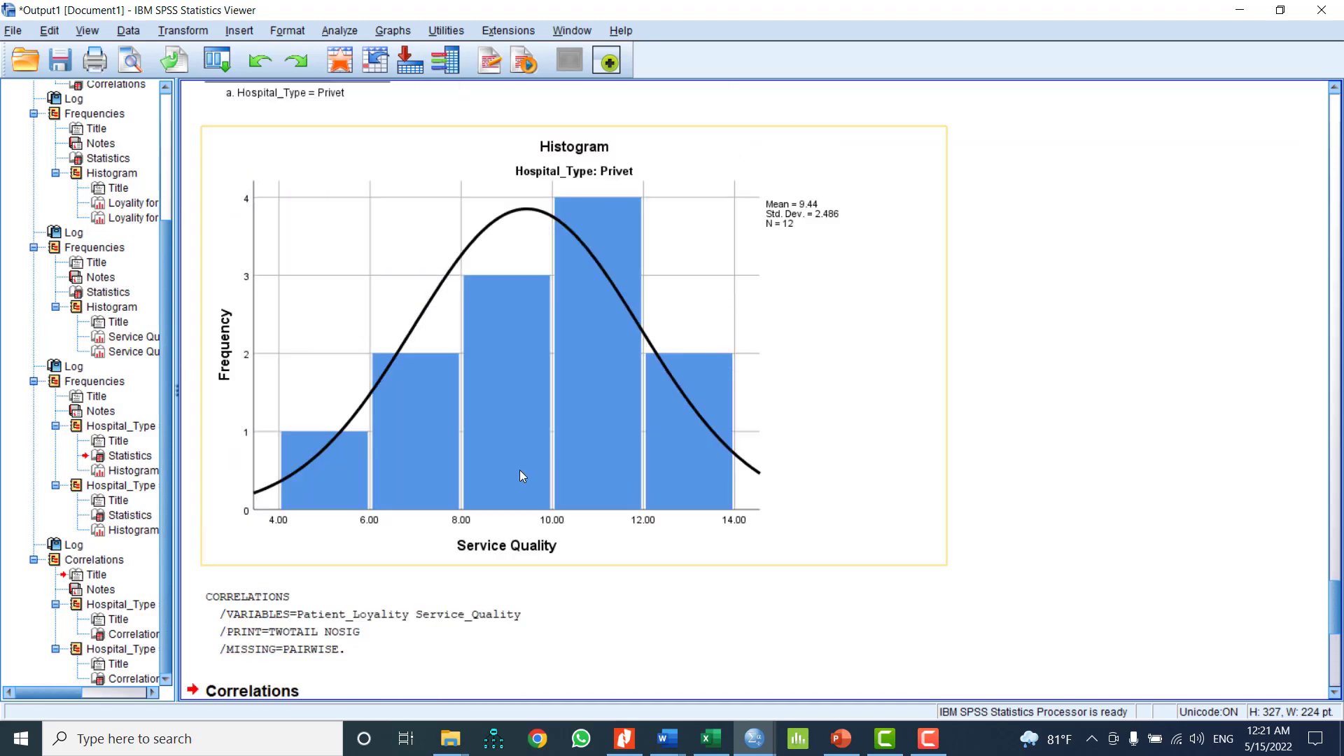
scroll(522, 476, down, 5)
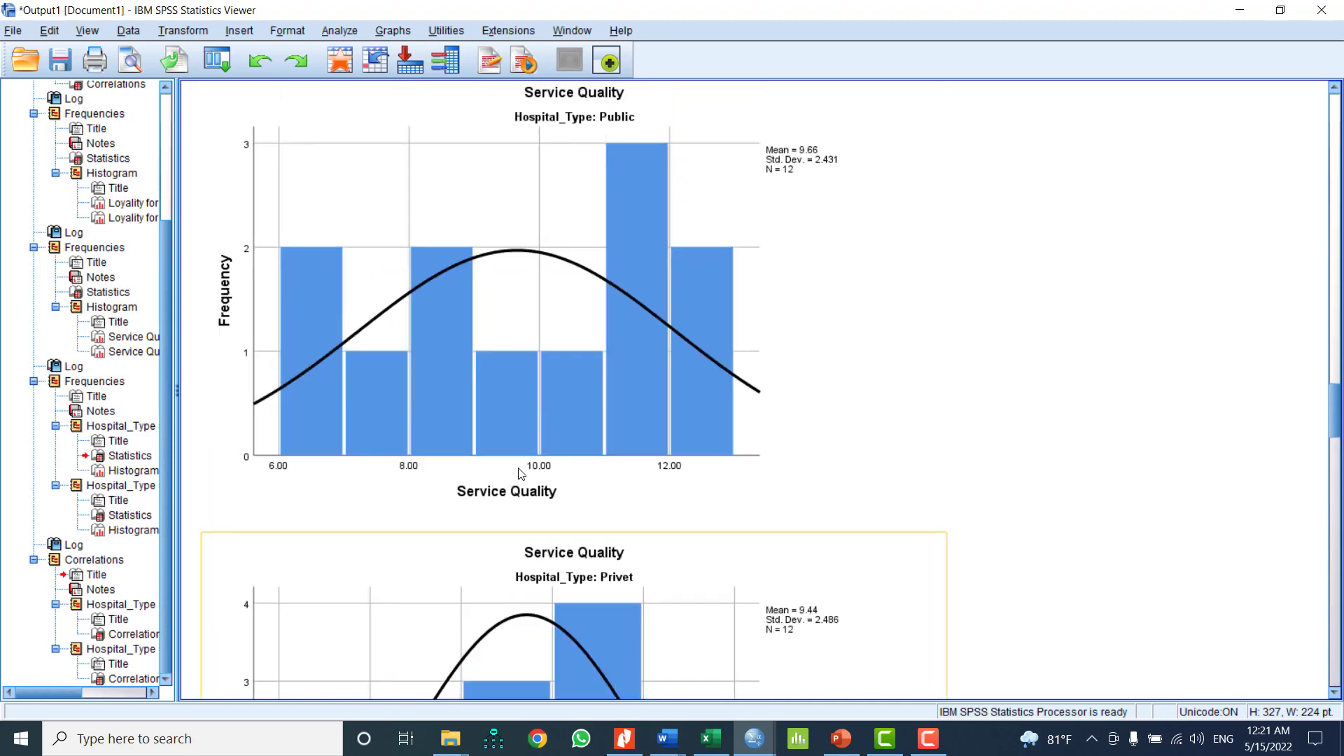
scroll(519, 473, up, 12)
scroll(520, 473, up, 12)
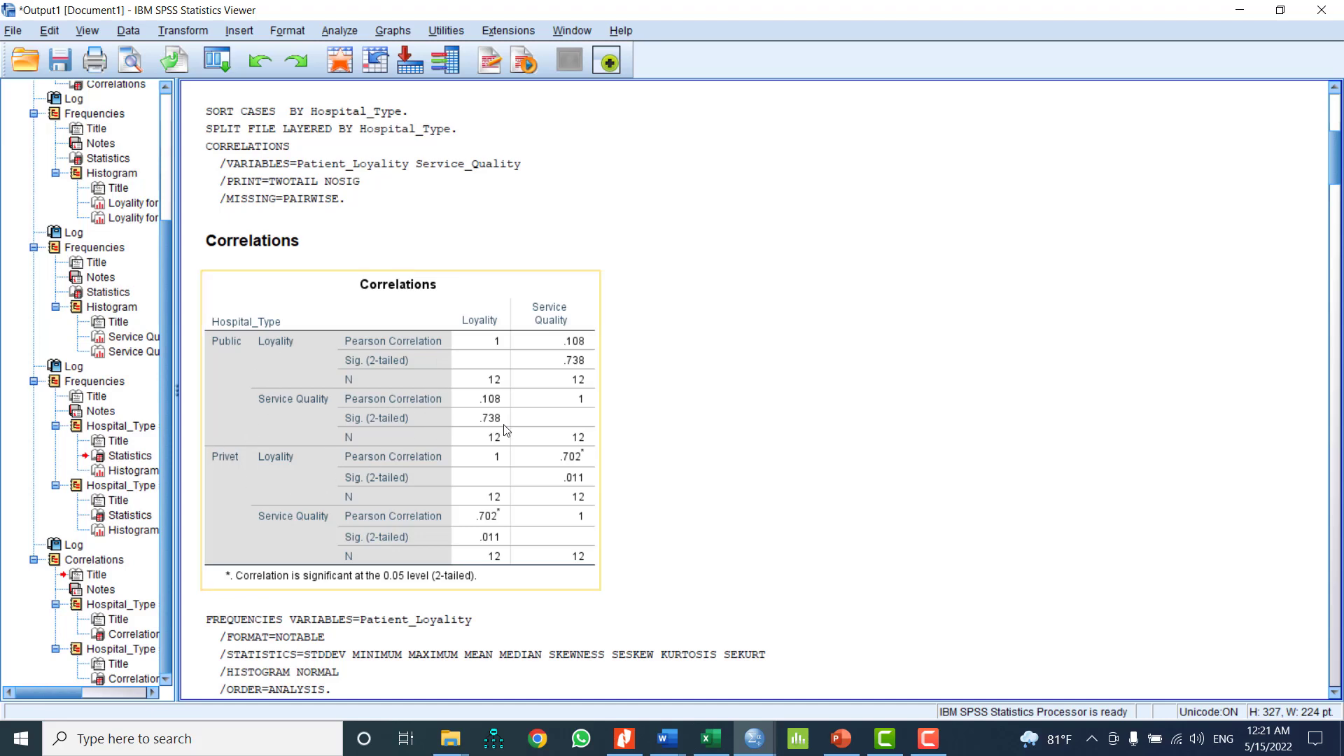
click(651, 429)
click(515, 479)
click(405, 184)
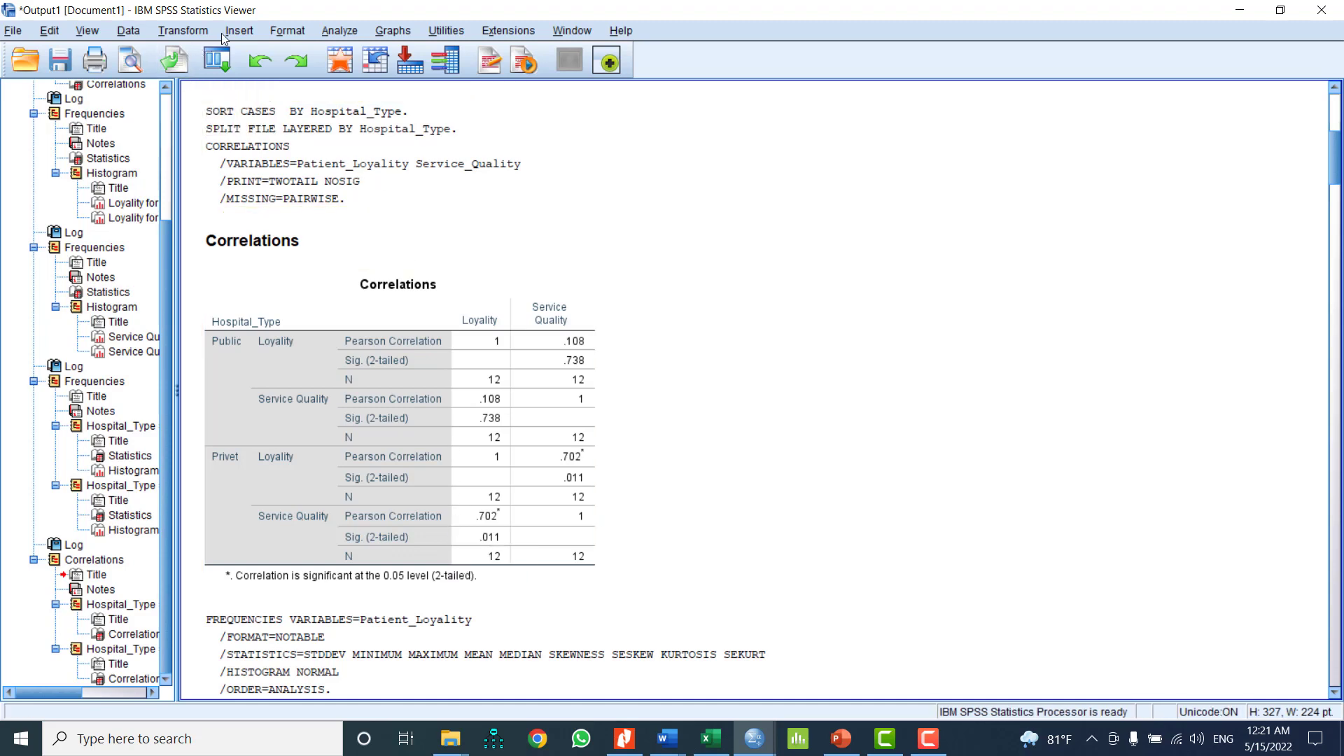
Review the Compare groups and Organize output by groups options of Split File, closing the dialog without applying changes.
click(128, 32)
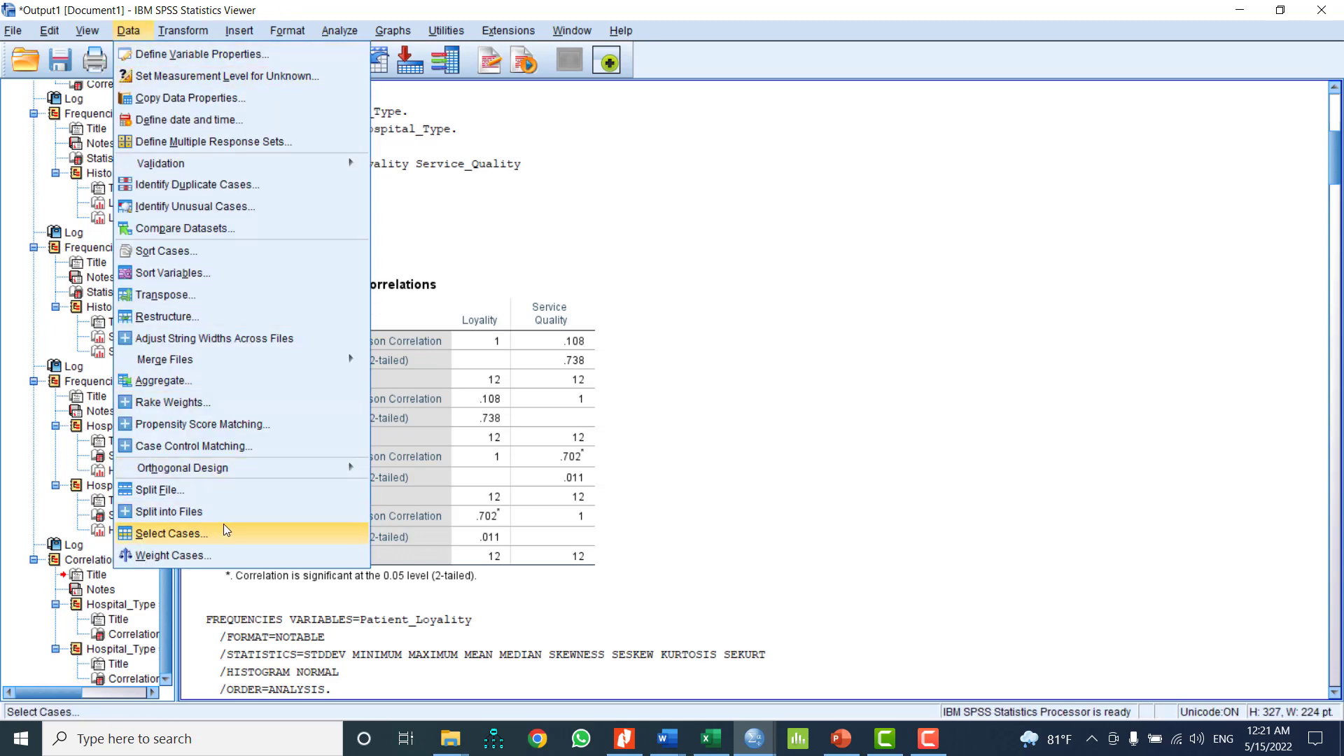
click(246, 492)
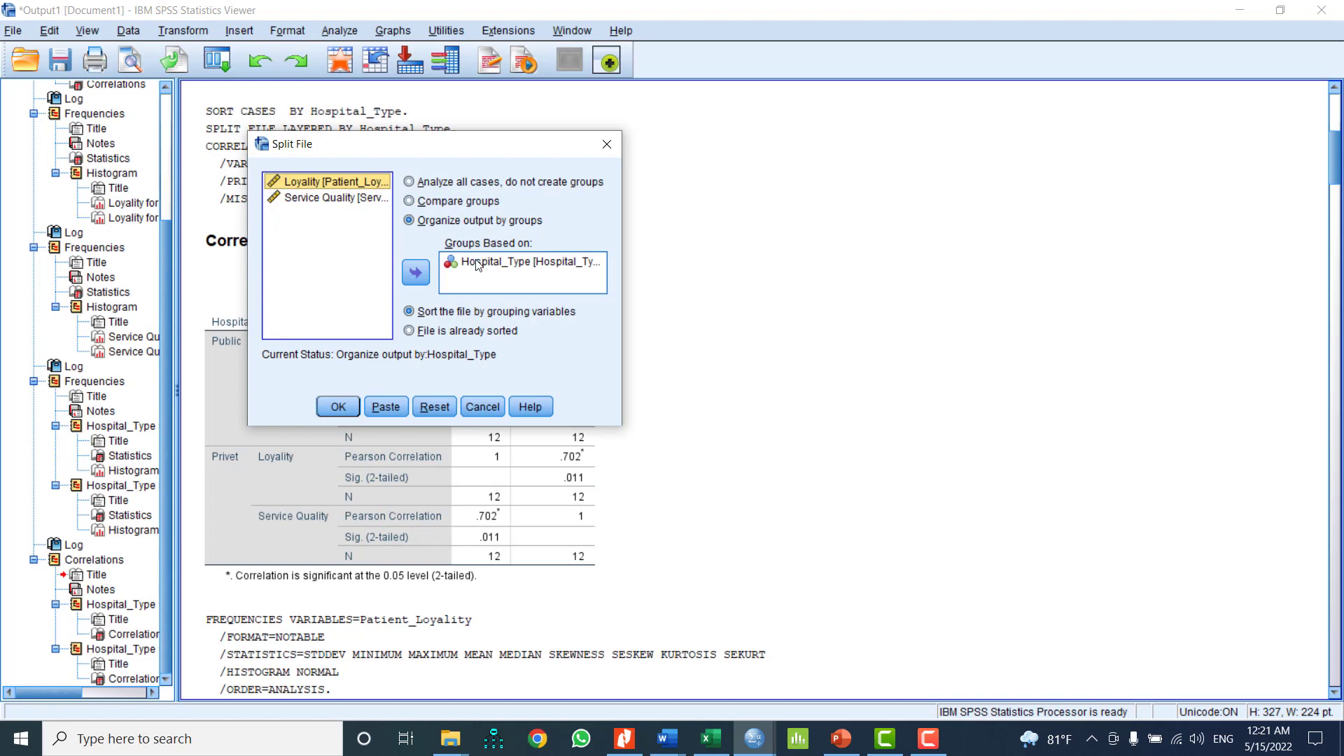
click(464, 203)
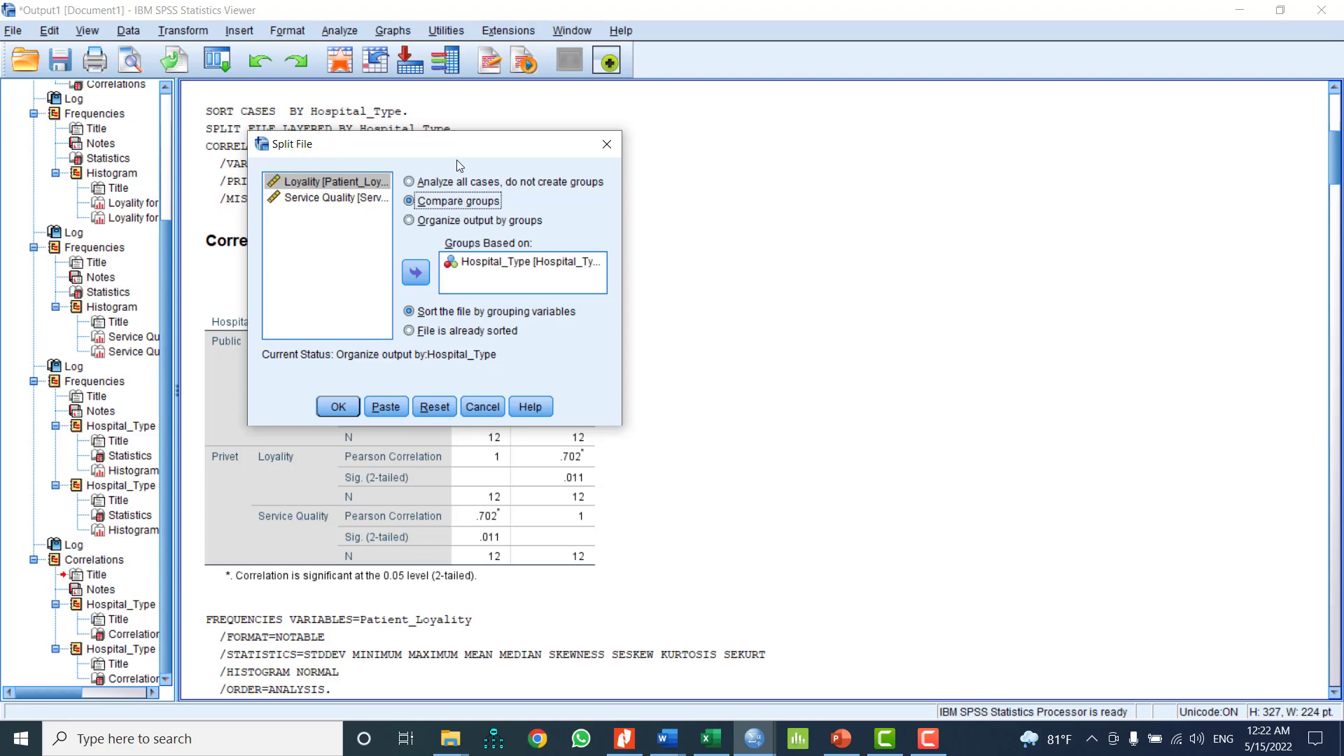
click(480, 223)
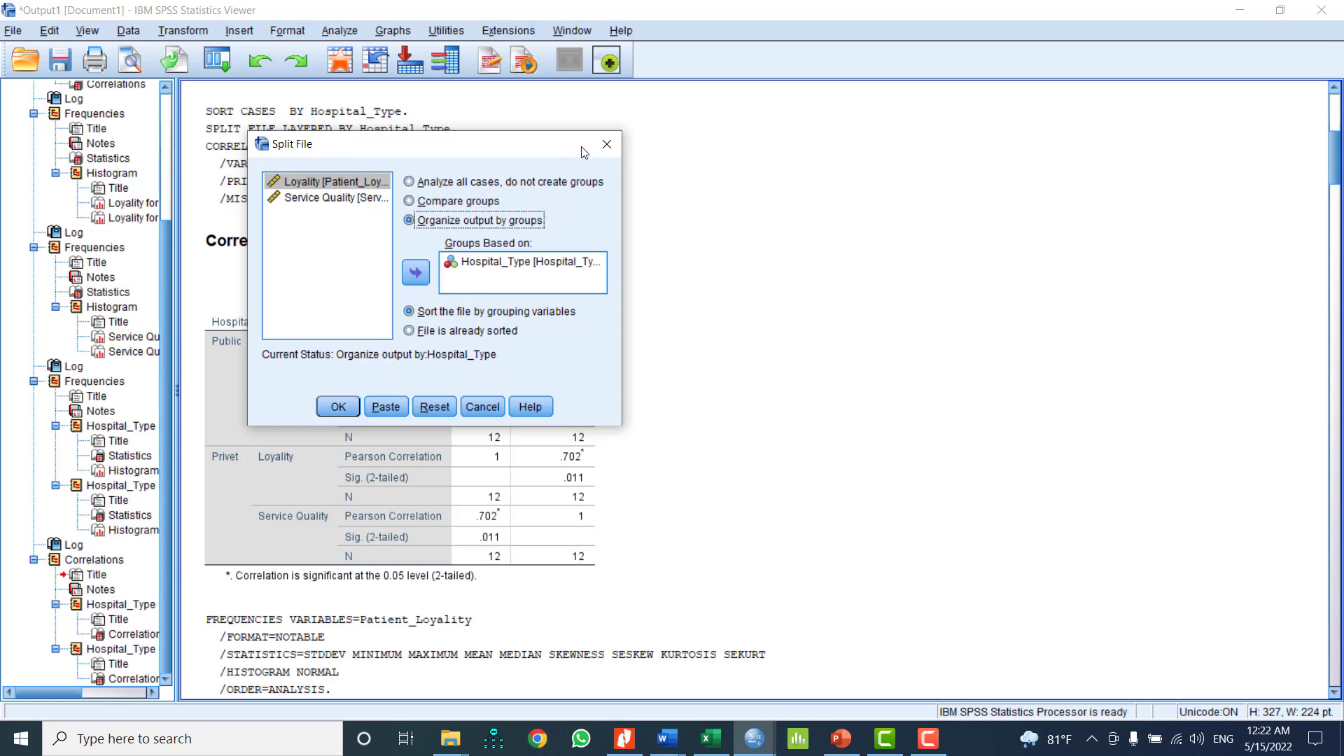
click(607, 144)
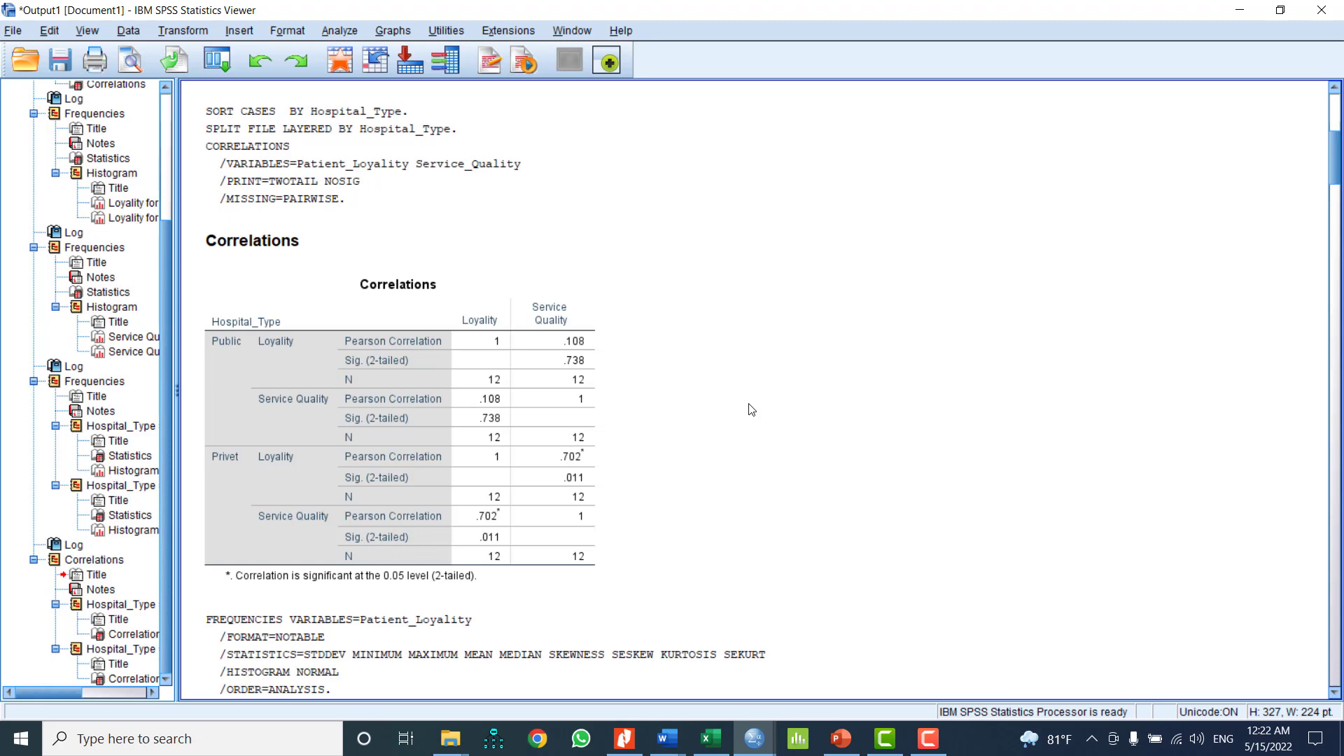
Switch to the Modarator.sav dataset in the Data Editor and check its split file status.
click(546, 431)
click(754, 739)
click(652, 685)
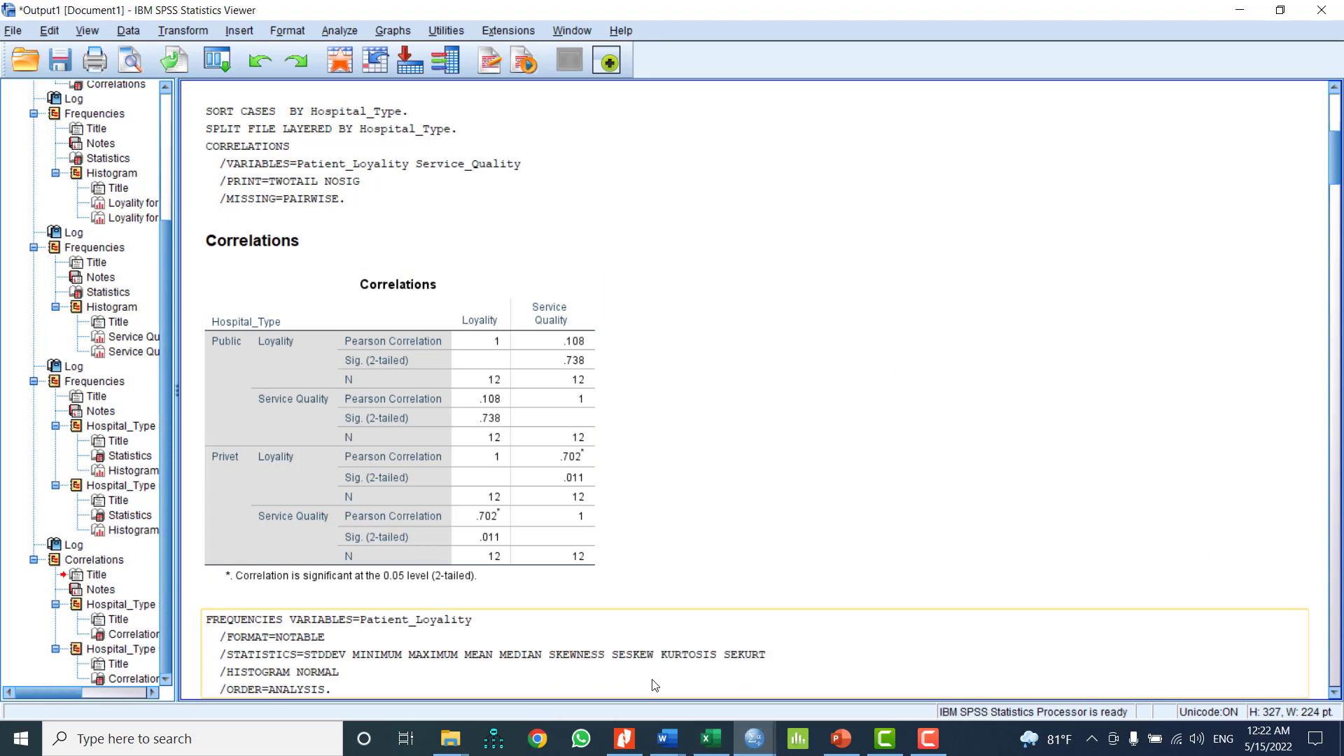
click(761, 740)
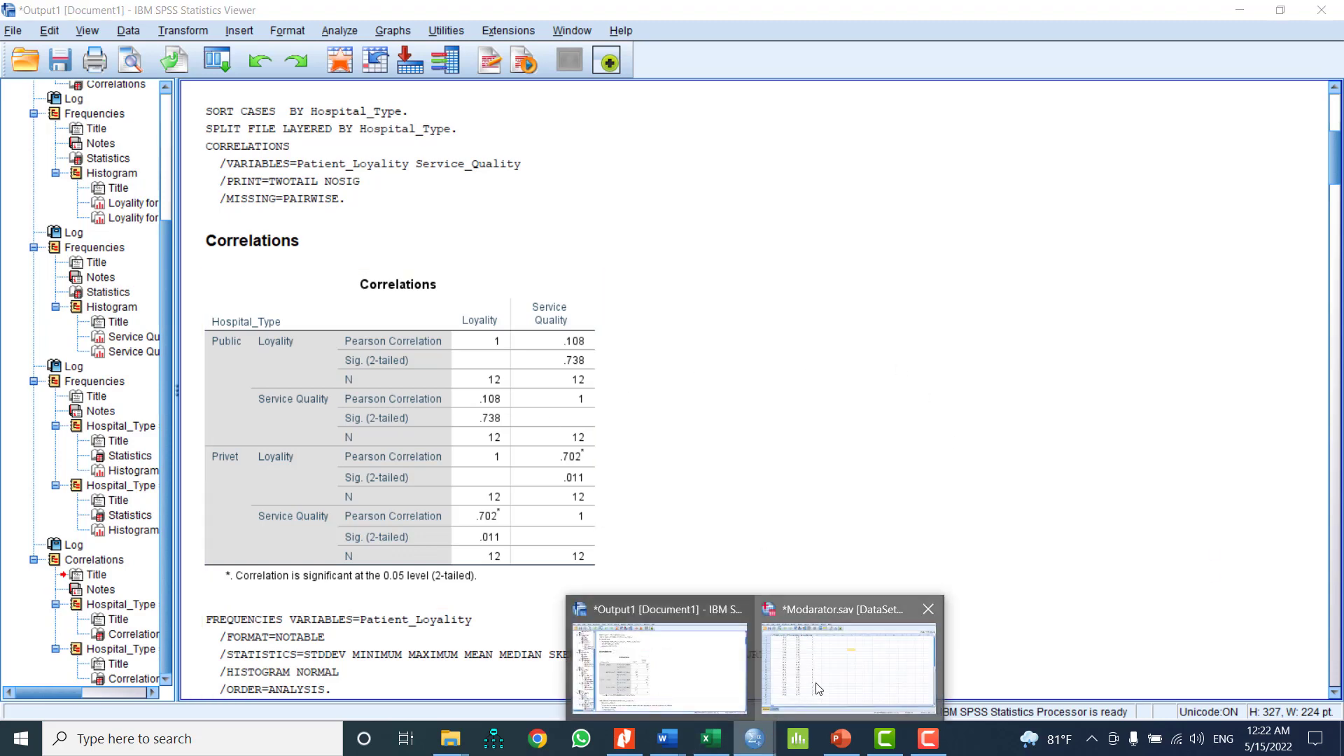
click(808, 695)
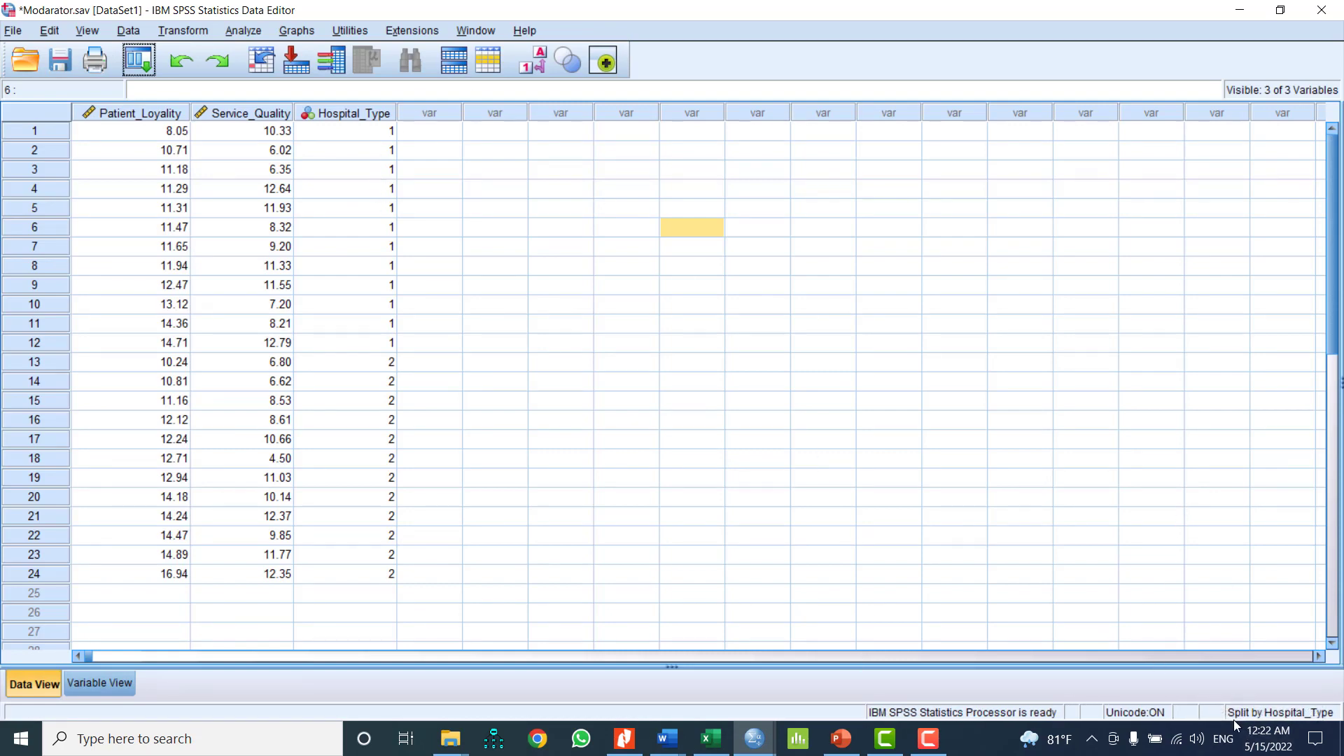
Turn off the file split by choosing to analyze all cases without groups, and return to the dataset to check its status.
click(130, 30)
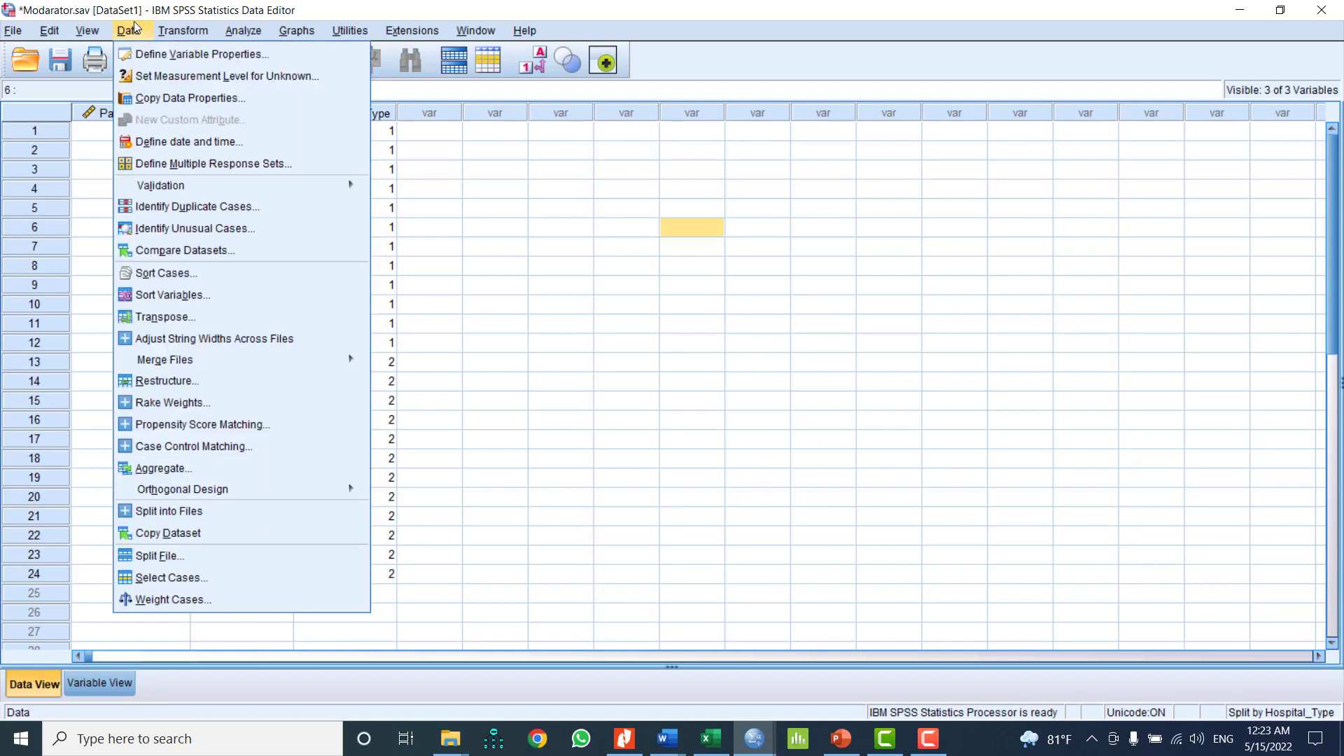
click(192, 554)
click(434, 185)
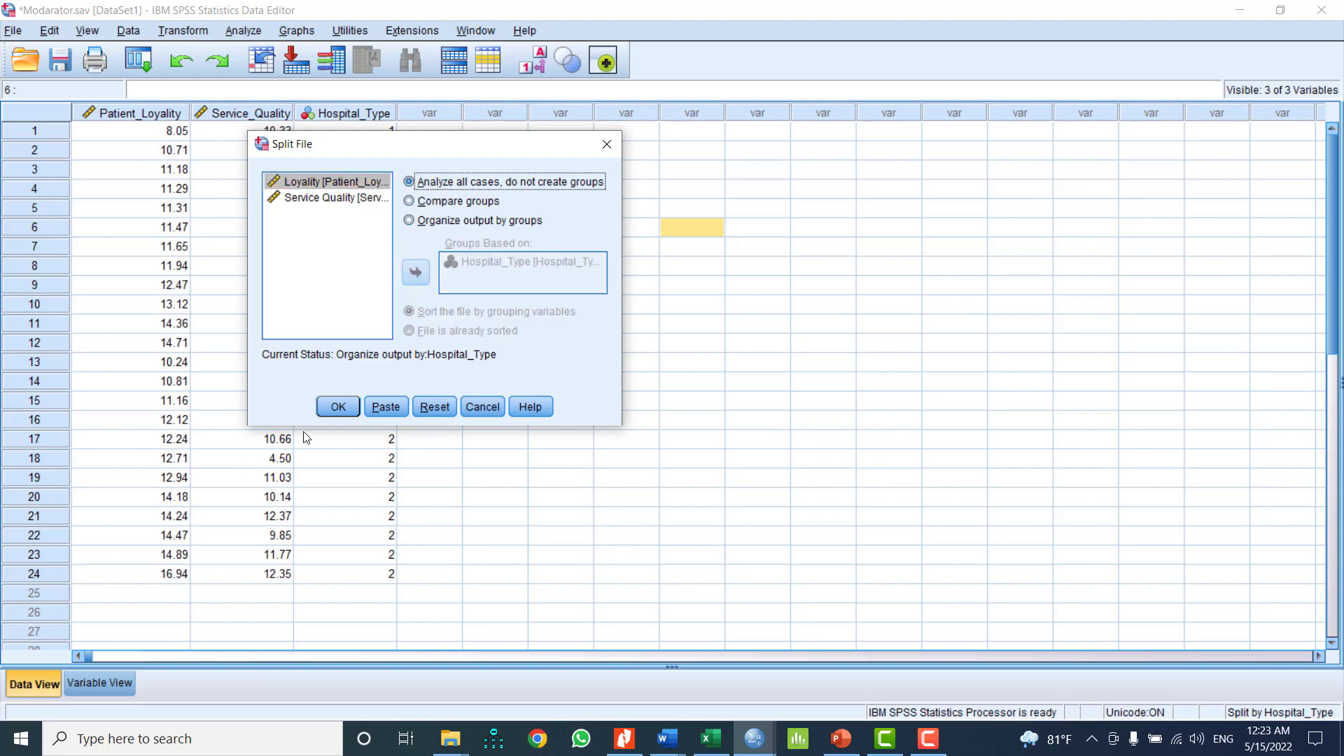
click(338, 407)
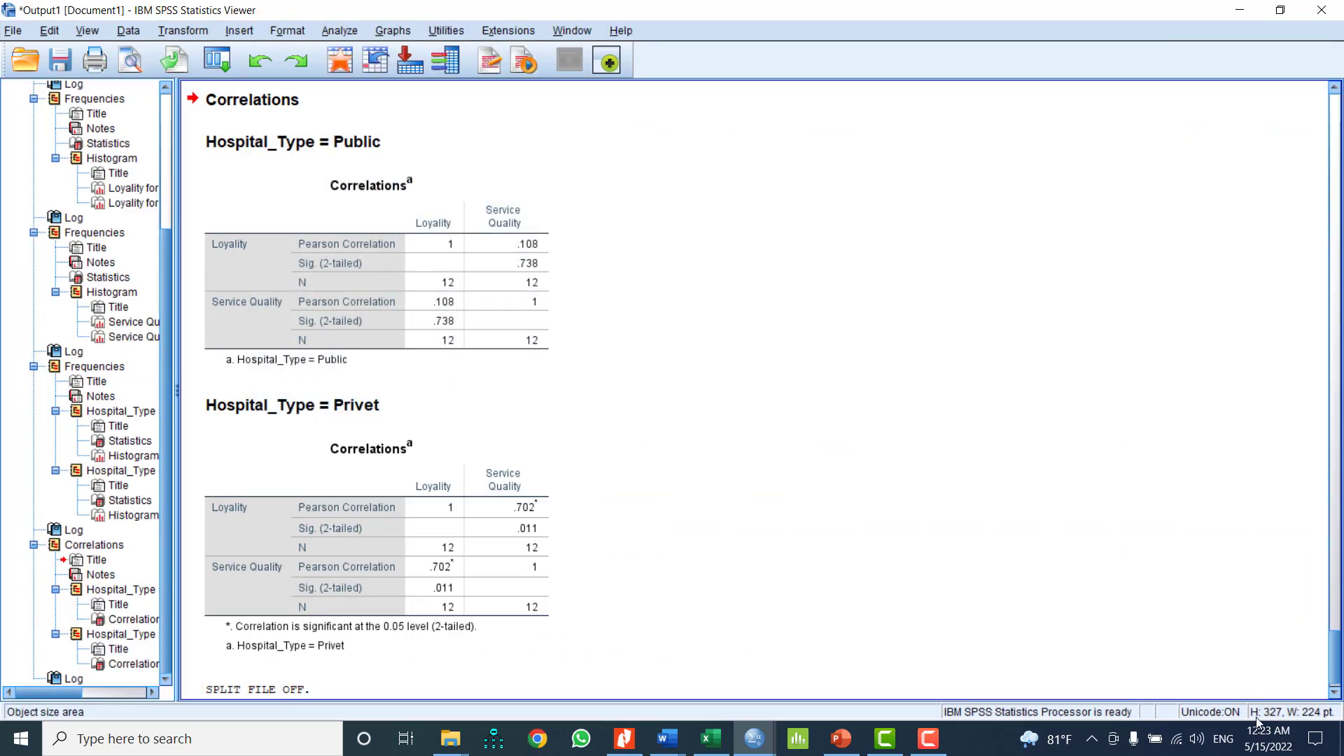
click(758, 740)
click(909, 654)
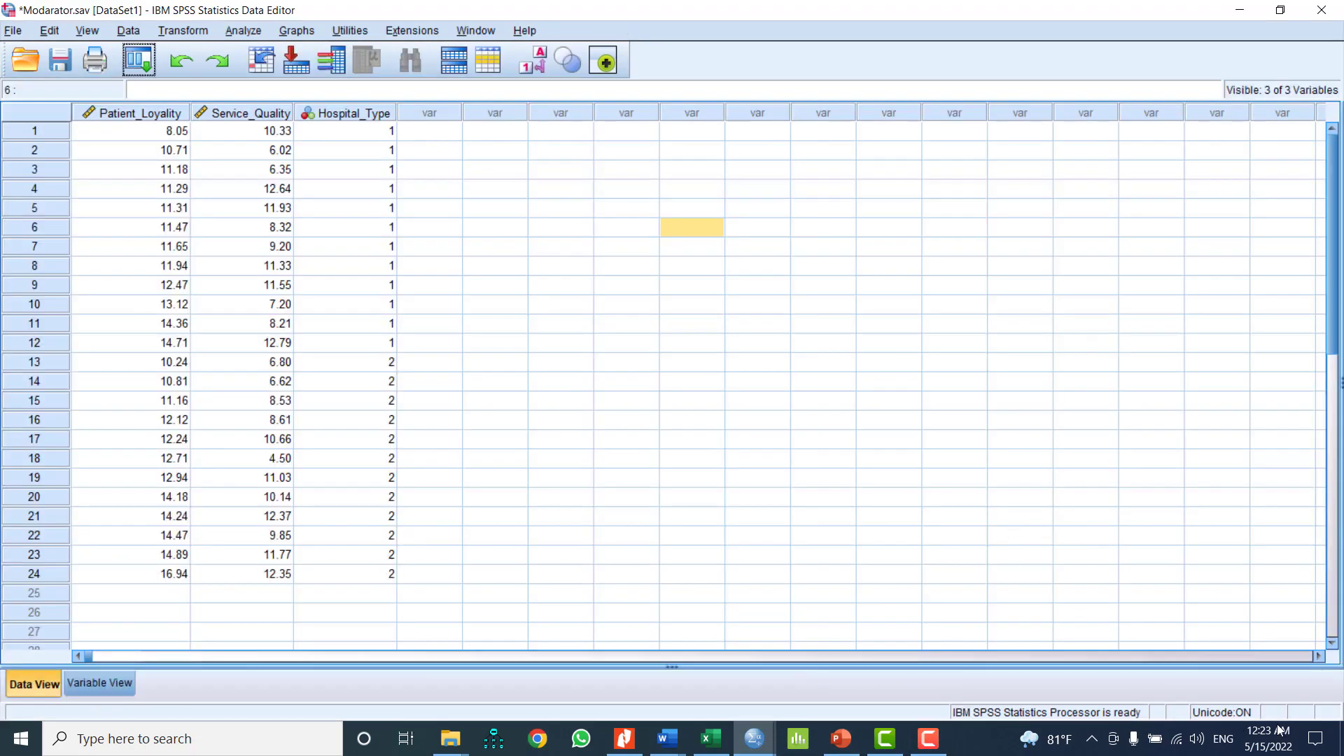